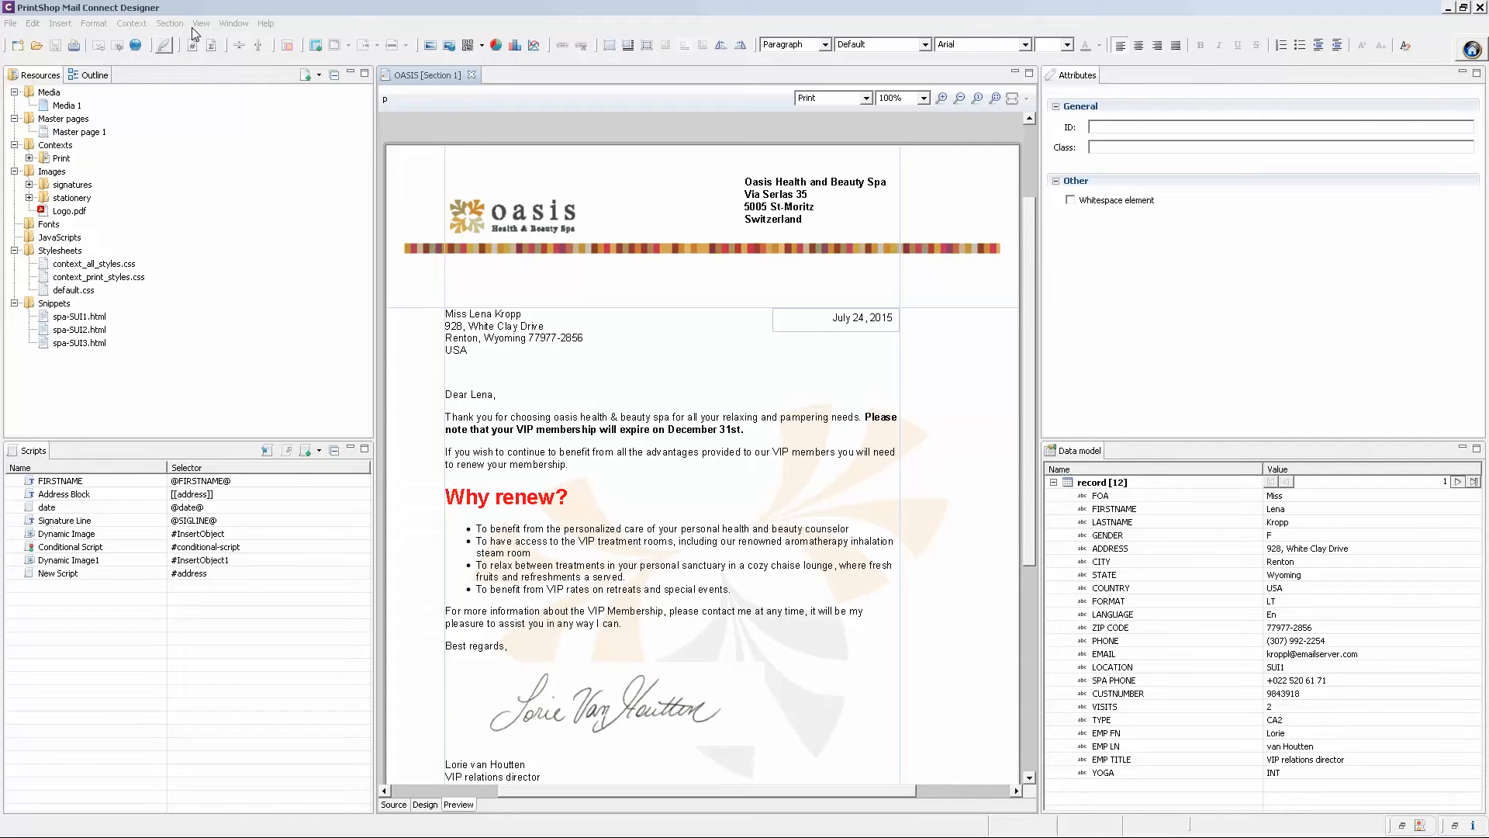
Step: Enable the Generic PS LEVEL3 (DSC) printer among the available print printers in the preferences
{"action": "left_click", "coordinate": [233, 23]}
{"action": "left_click", "coordinate": [256, 76]}
{"action": "left_click", "coordinate": [520, 249]}
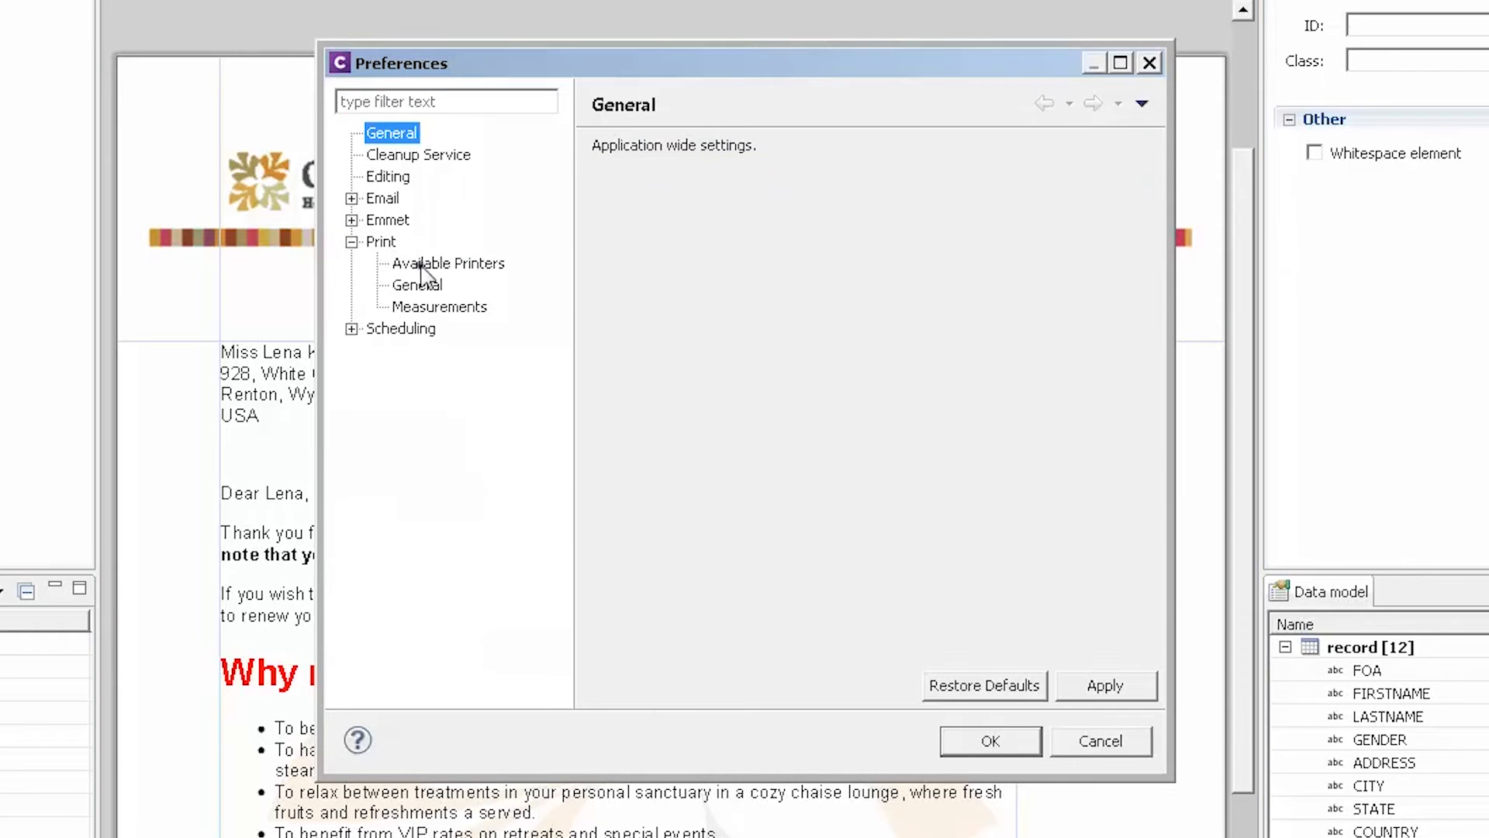
{"action": "left_click", "coordinate": [423, 272]}
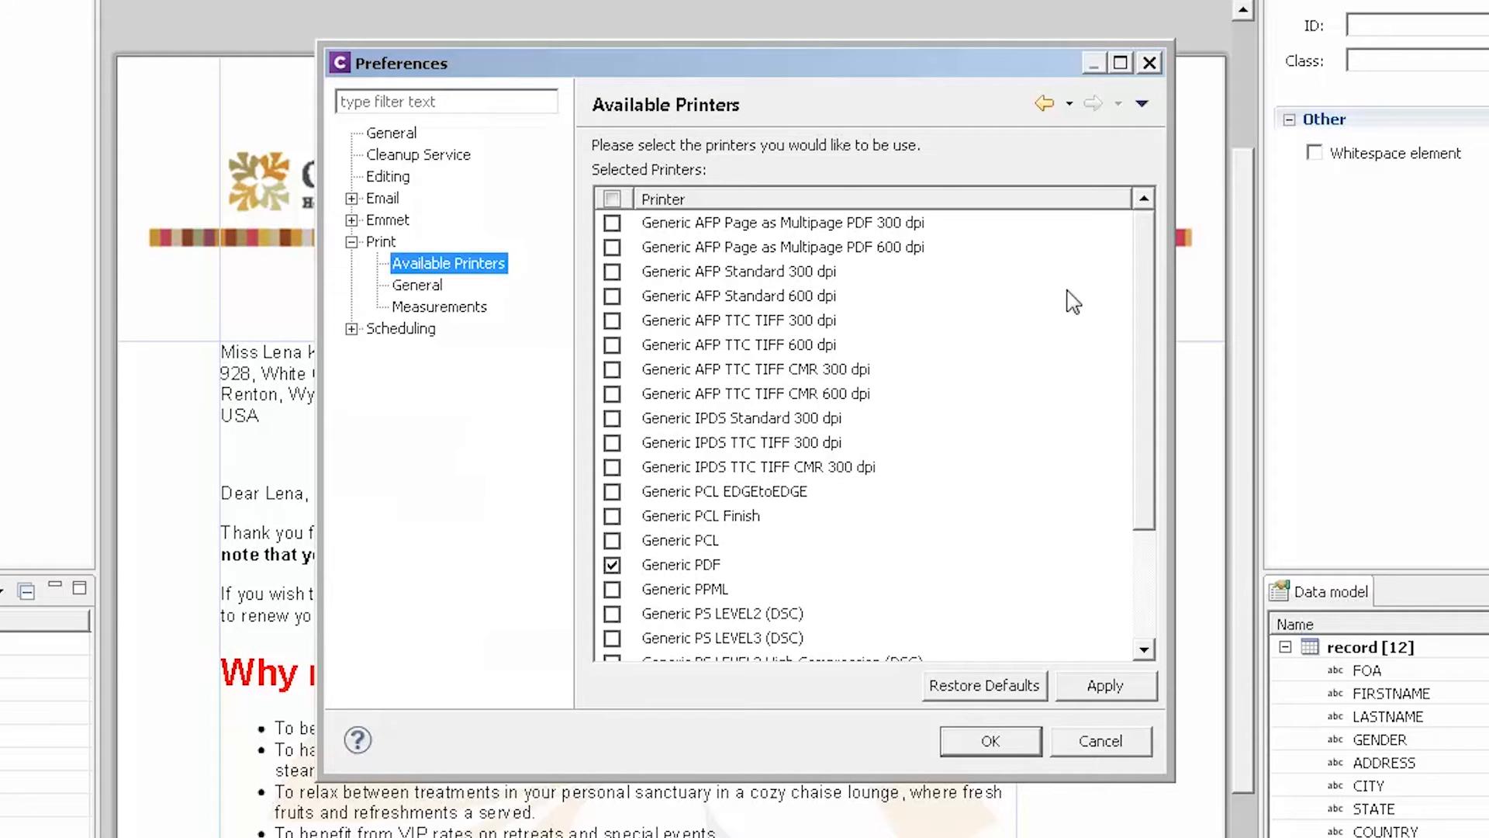
{"action": "left_click_drag", "start_coordinate": [1151, 322], "coordinate": [1136, 442]}
{"action": "left_click", "coordinate": [612, 491]}
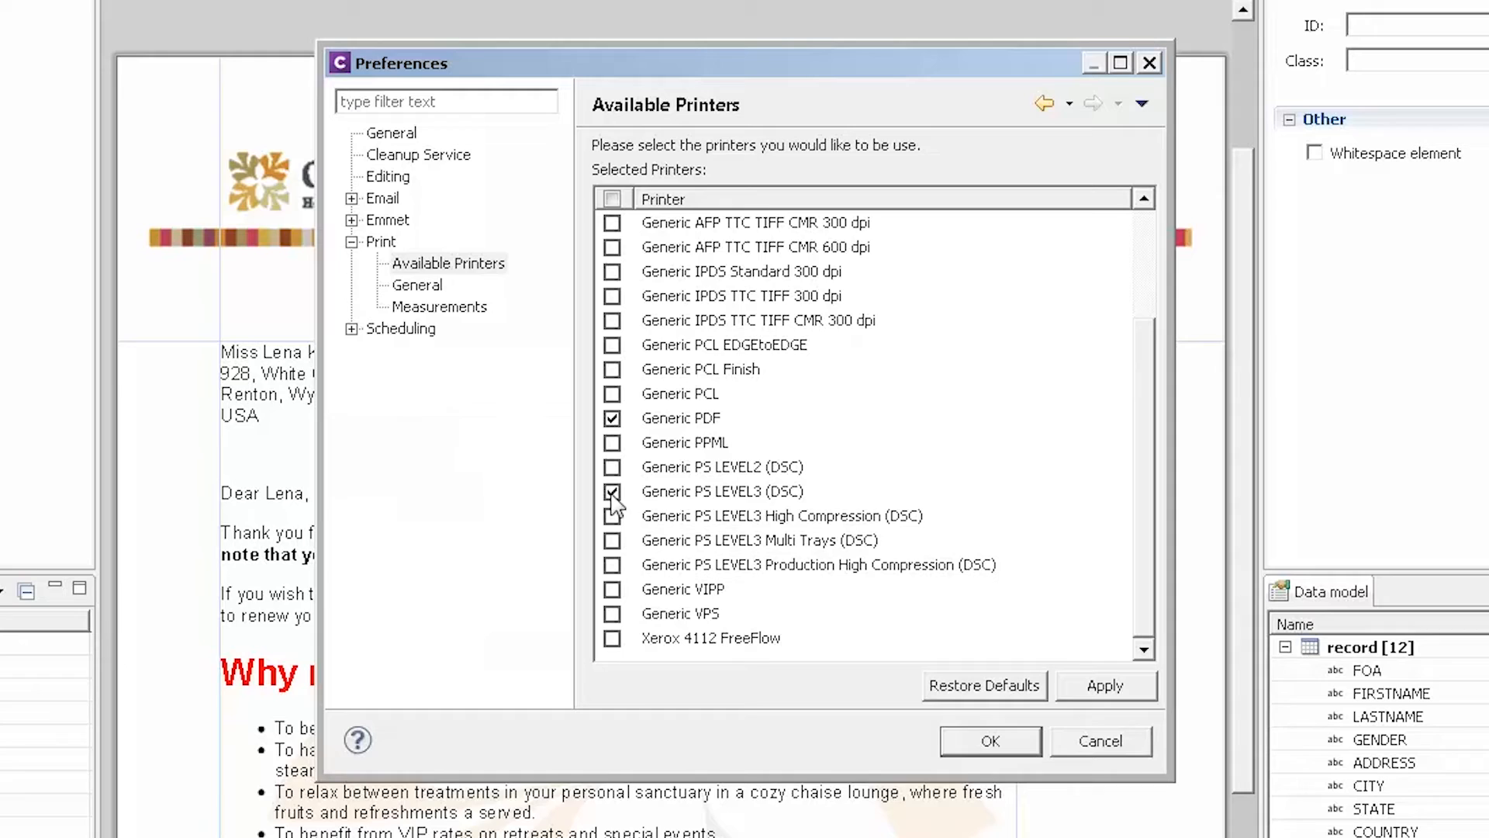
{"action": "left_click", "coordinate": [990, 741]}
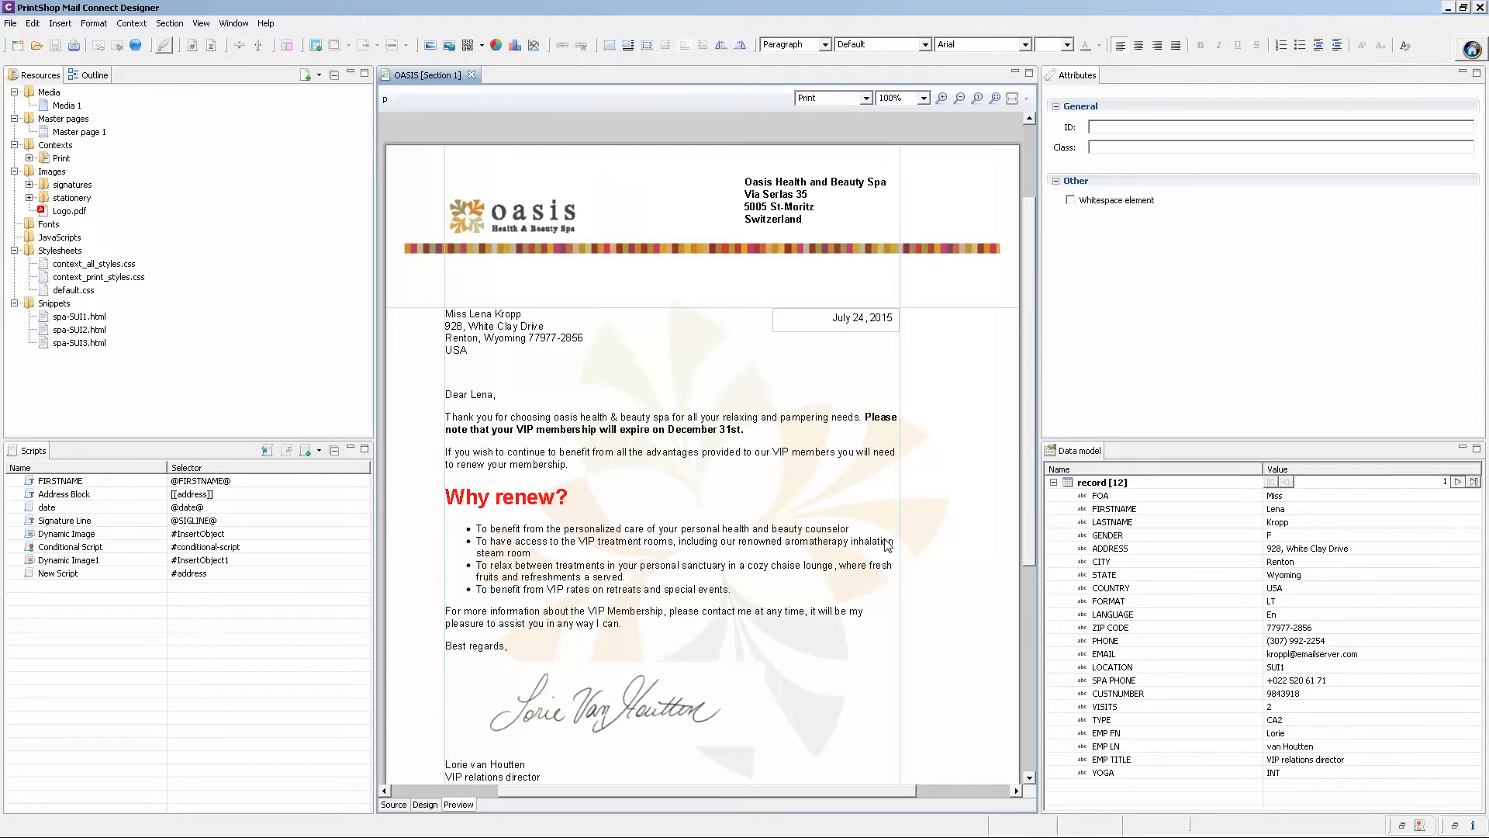
Step: Review the size properties, virtual stationery and characteristics of Media 1, and close its properties without changes
{"action": "right_click", "coordinate": [62, 105]}
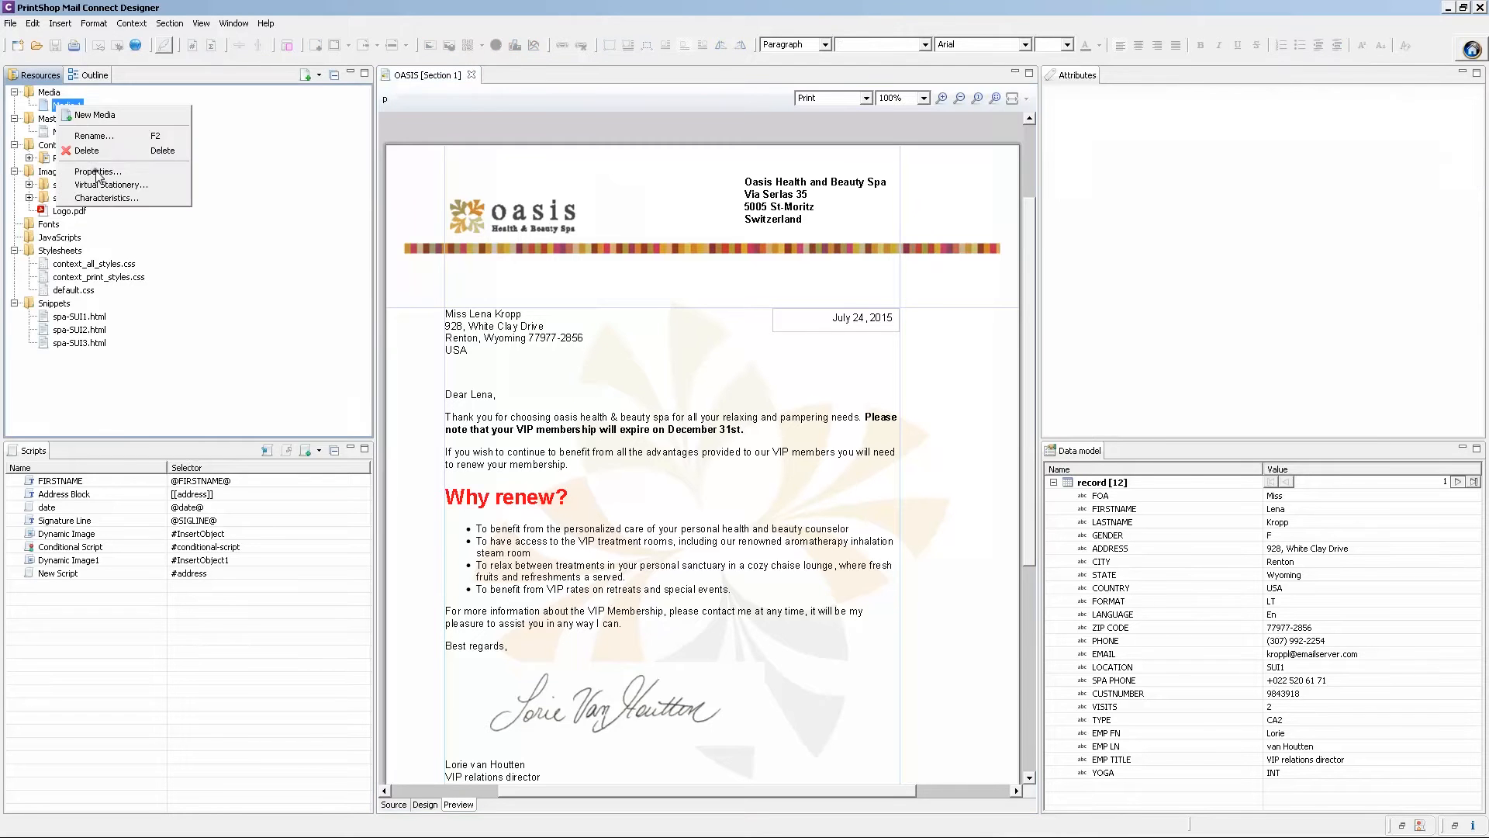
{"action": "left_click", "coordinate": [93, 172]}
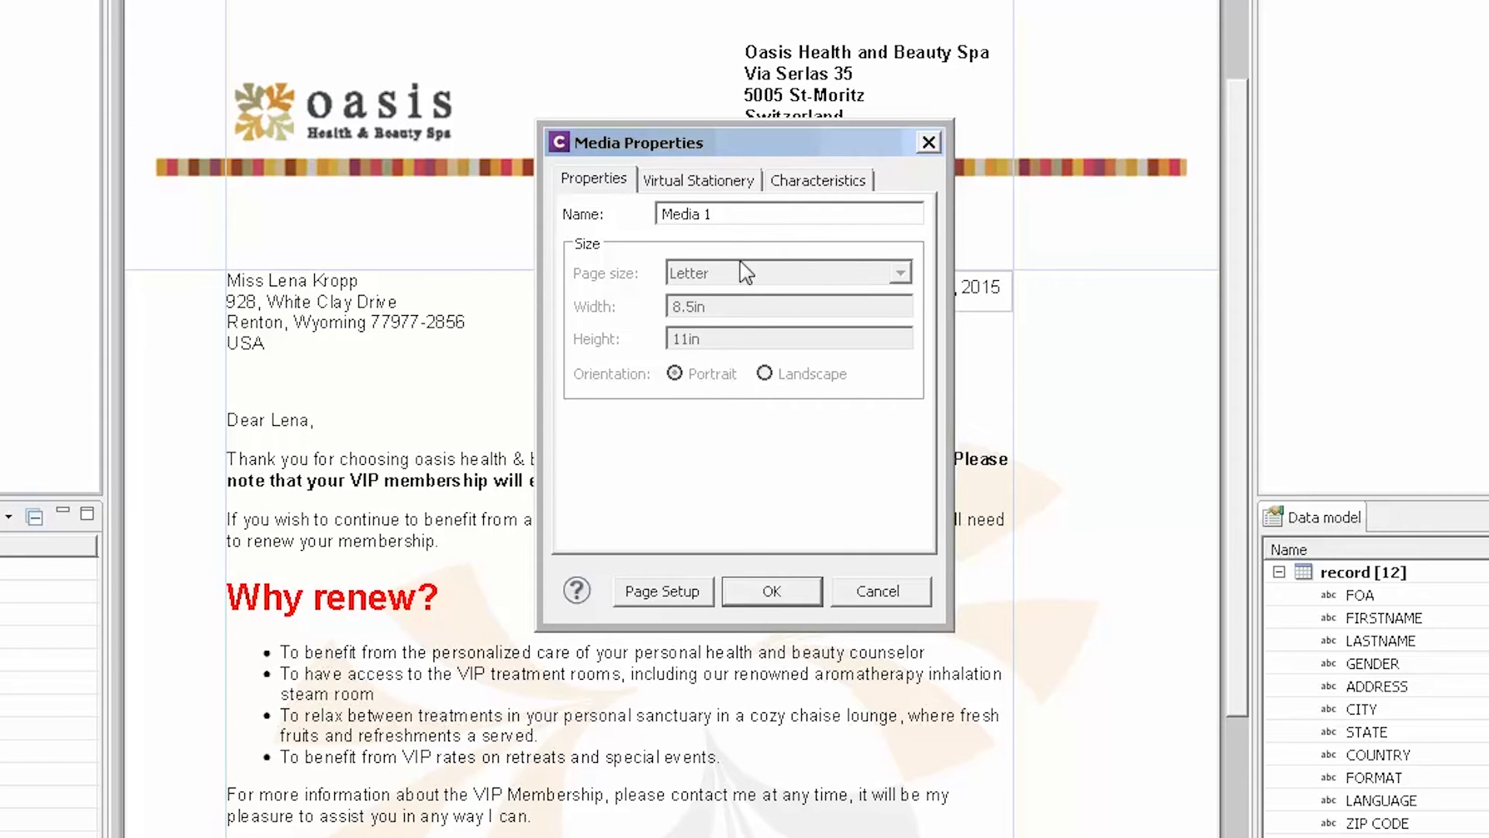
{"action": "left_click", "coordinate": [701, 189]}
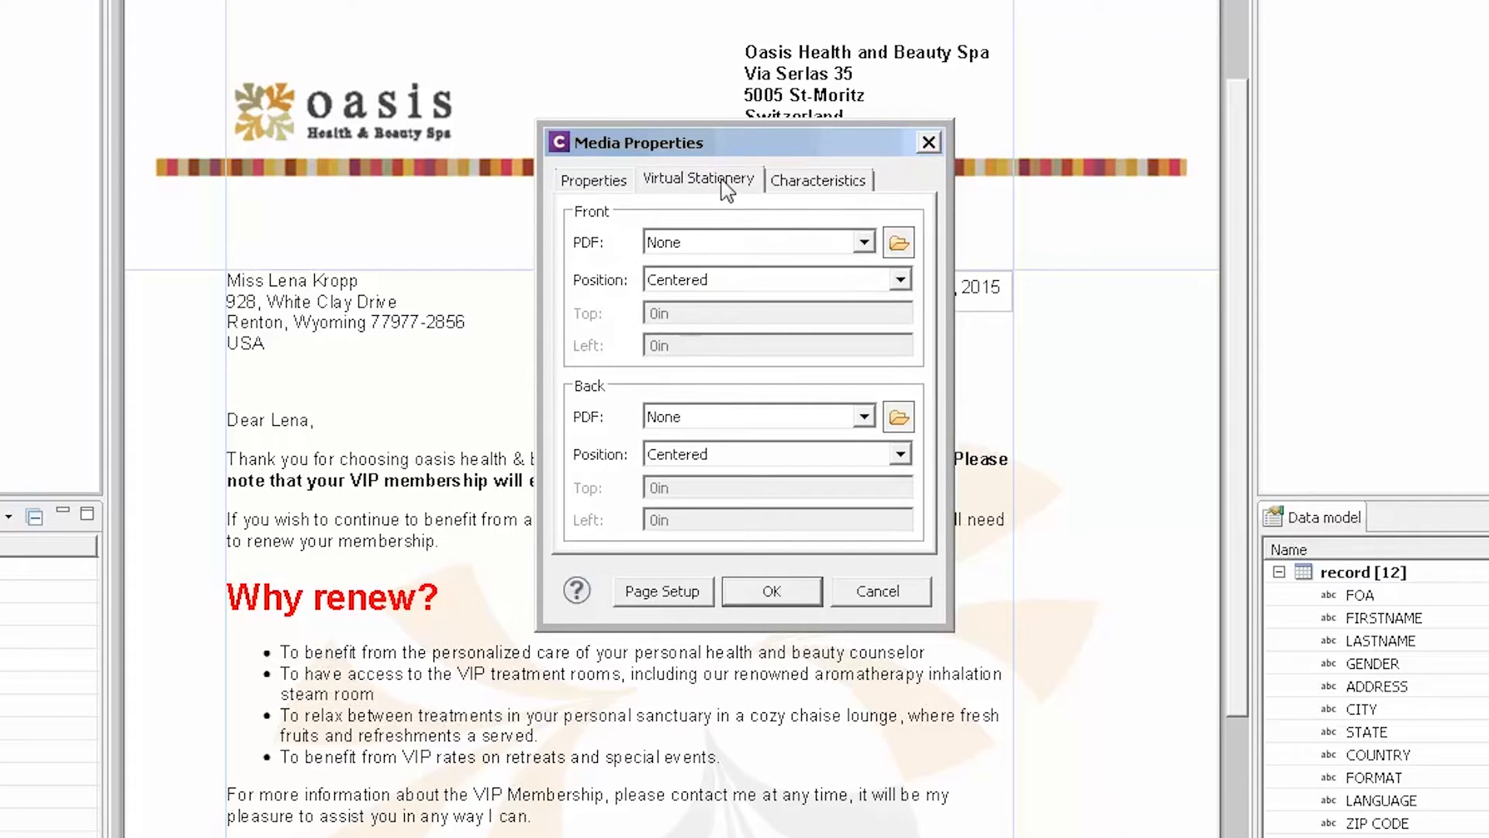
{"action": "left_click", "coordinate": [824, 195]}
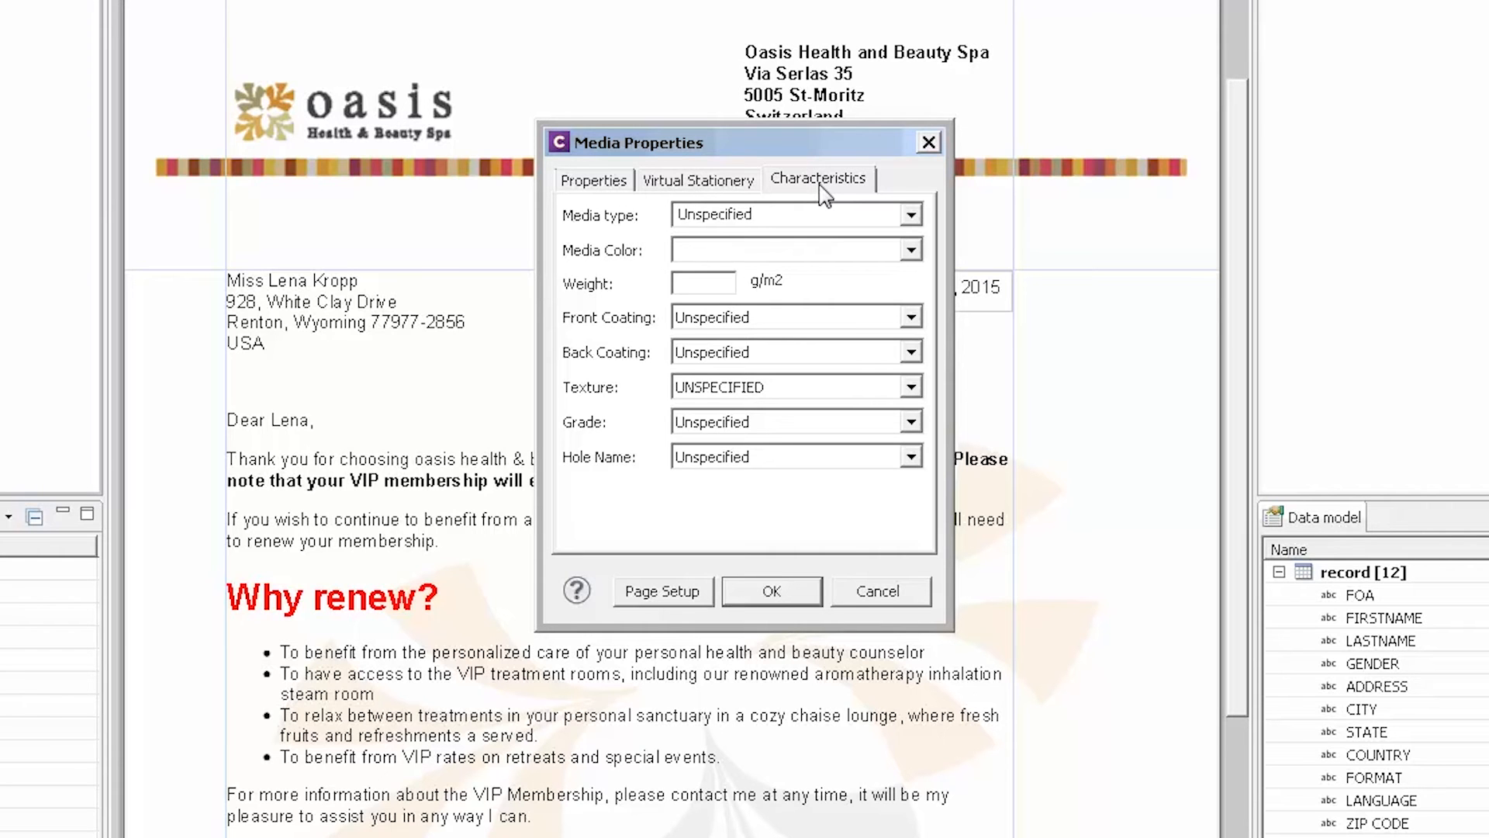
{"action": "left_click", "coordinate": [711, 191]}
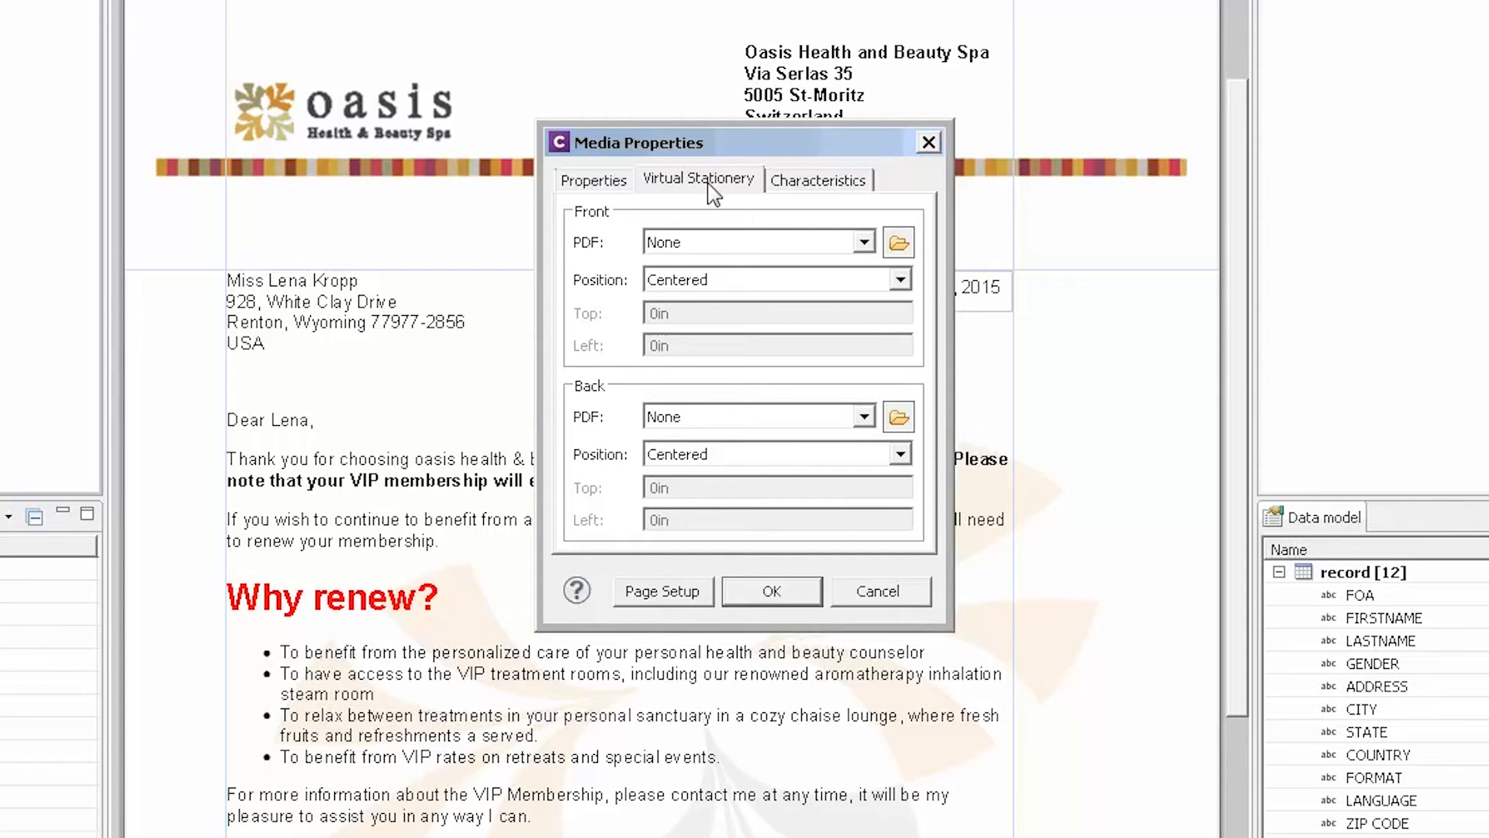
{"action": "left_click", "coordinate": [877, 591]}
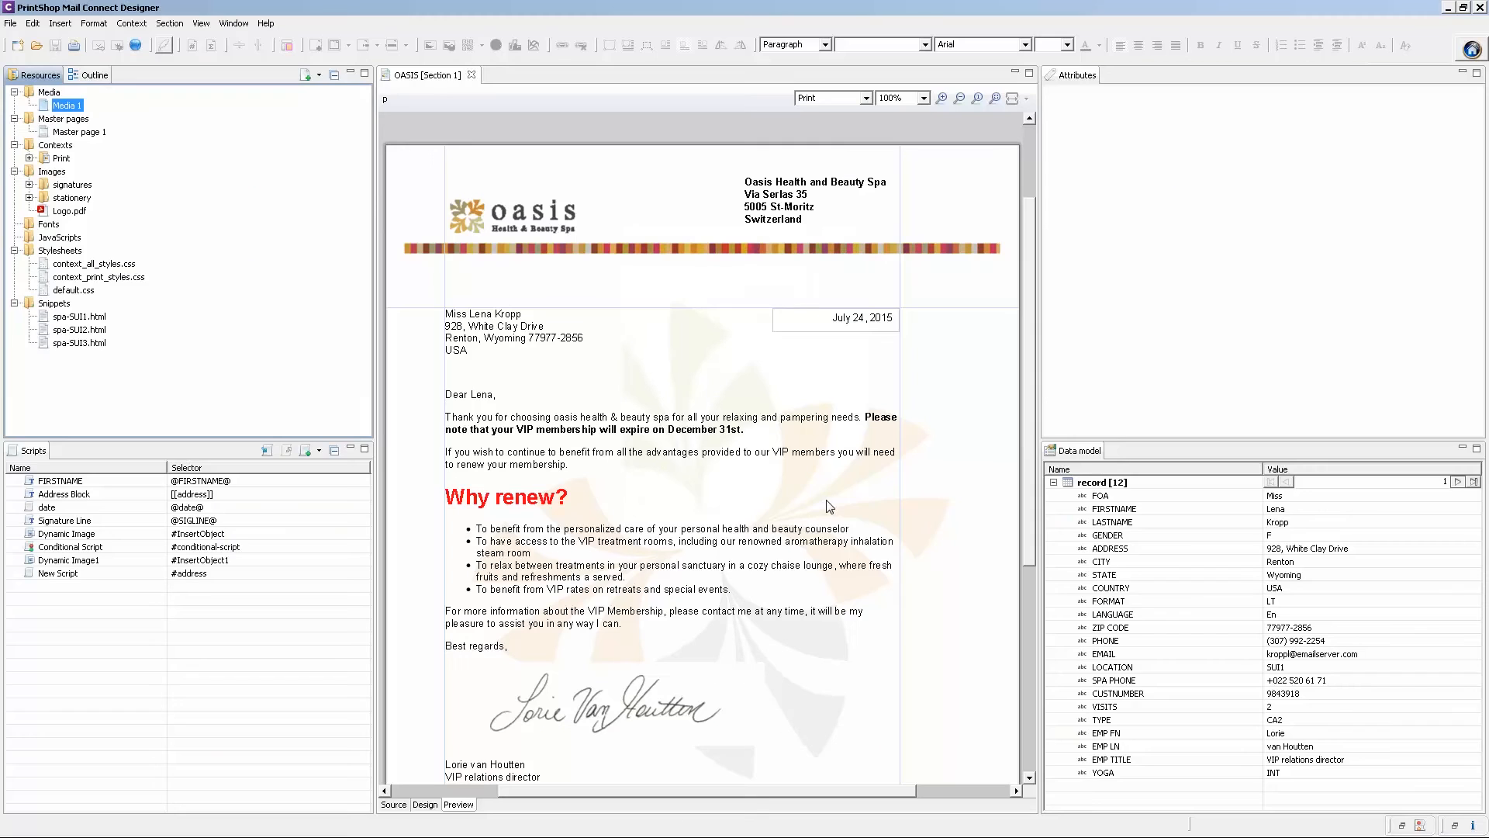
Step: Open Master page 1 and view its header area
{"action": "double_click", "coordinate": [74, 132]}
{"action": "left_click_drag", "start_coordinate": [1031, 420], "coordinate": [1033, 206]}
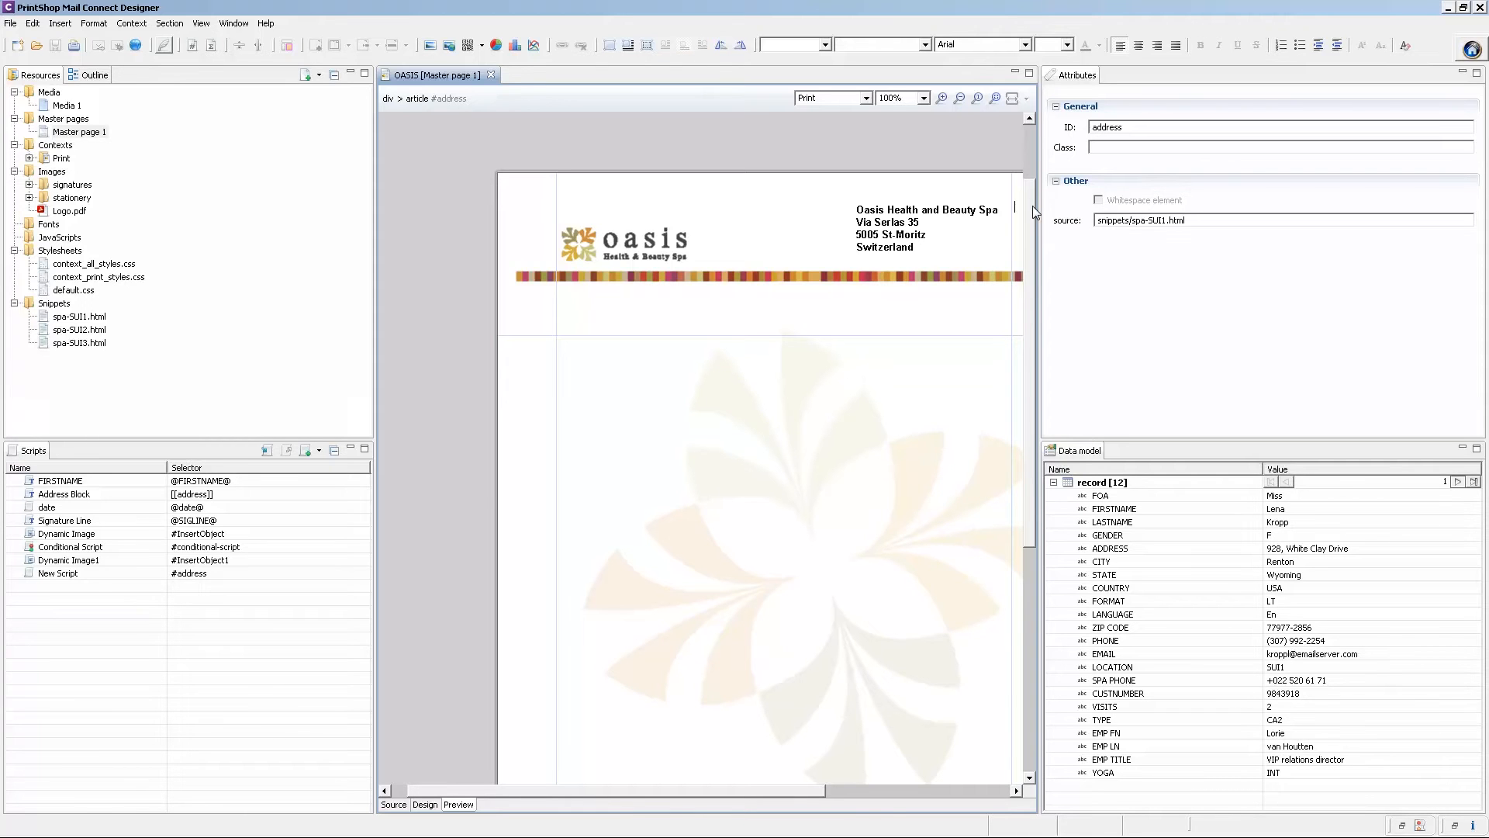
Step: Review the sheet configuration and finishing settings of Section 1 in the Print context
{"action": "left_click", "coordinate": [31, 158]}
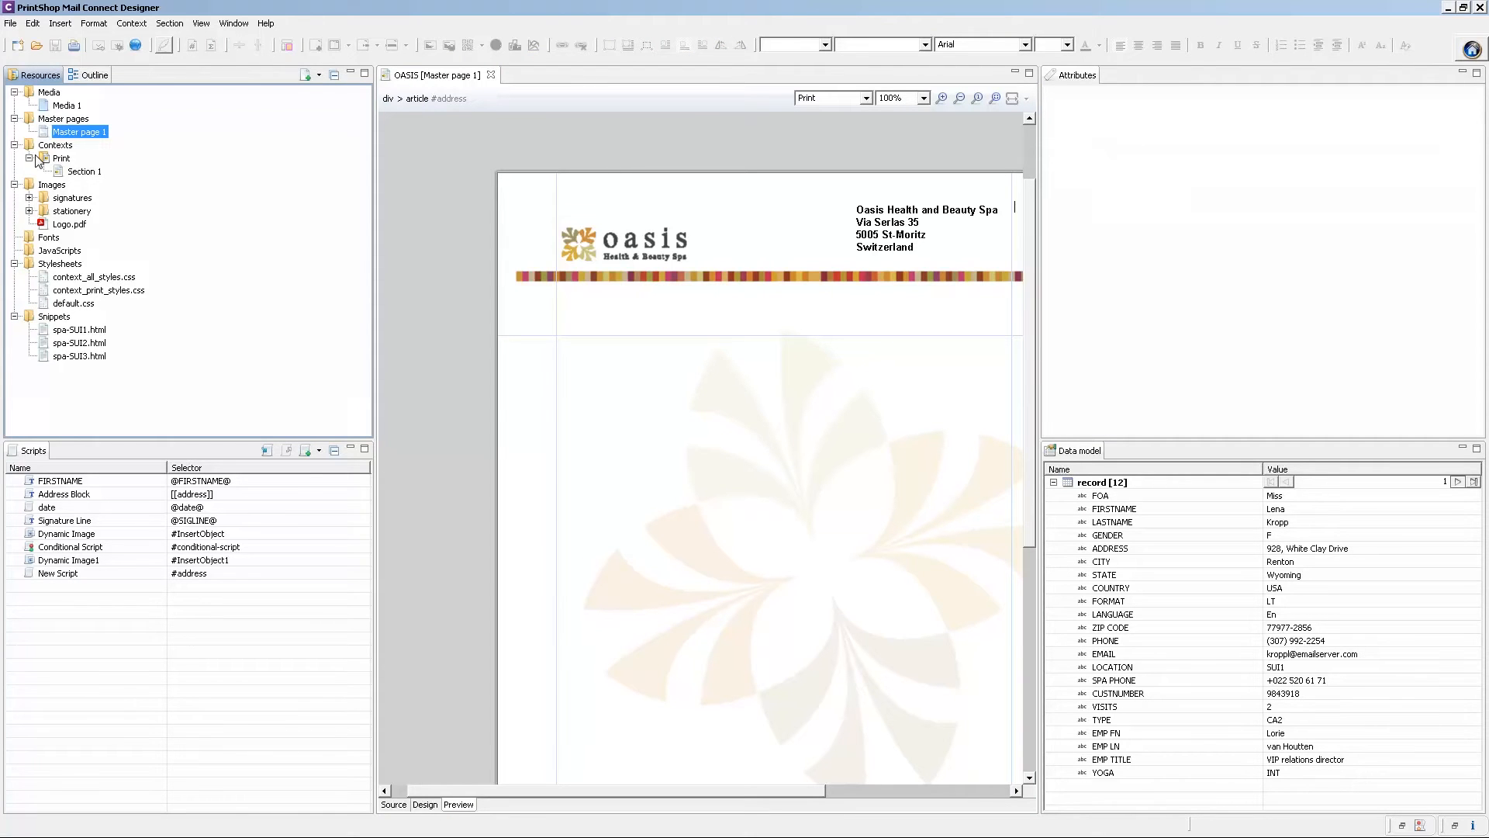
{"action": "right_click", "coordinate": [78, 171]}
{"action": "left_click", "coordinate": [121, 281]}
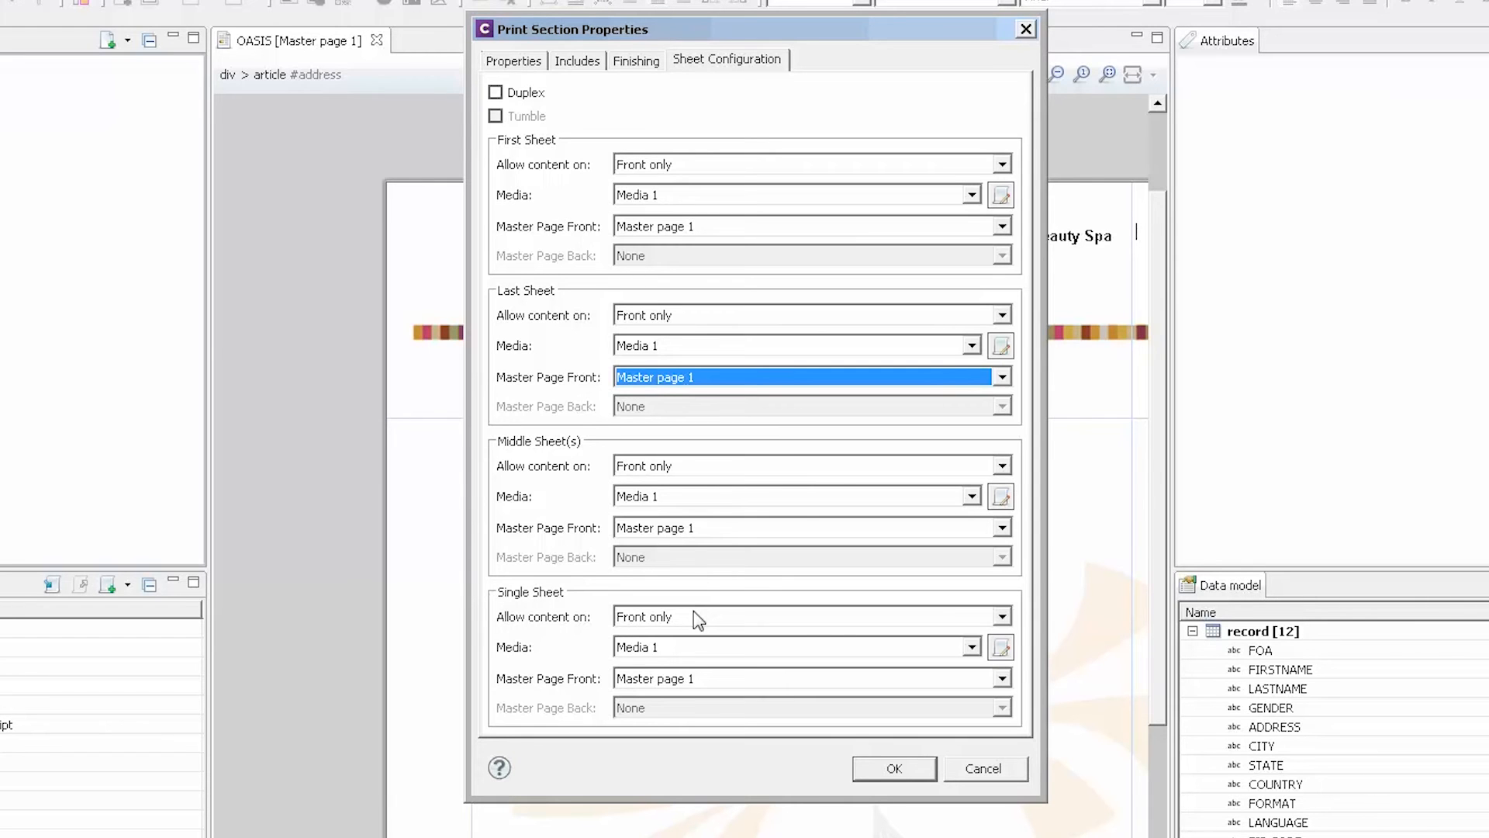
{"action": "left_click", "coordinate": [983, 768]}
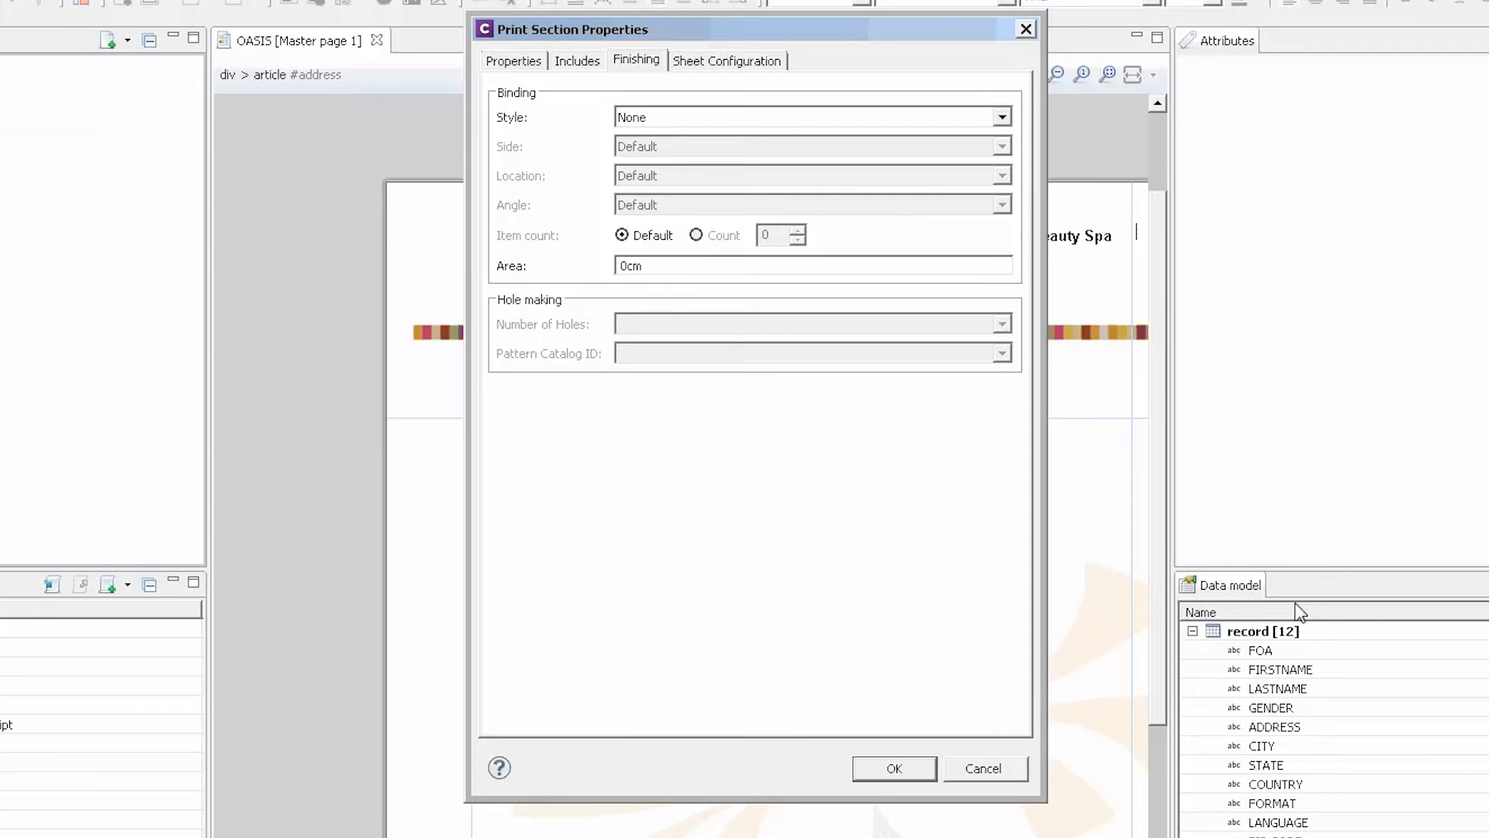
{"action": "left_click", "coordinate": [724, 119]}
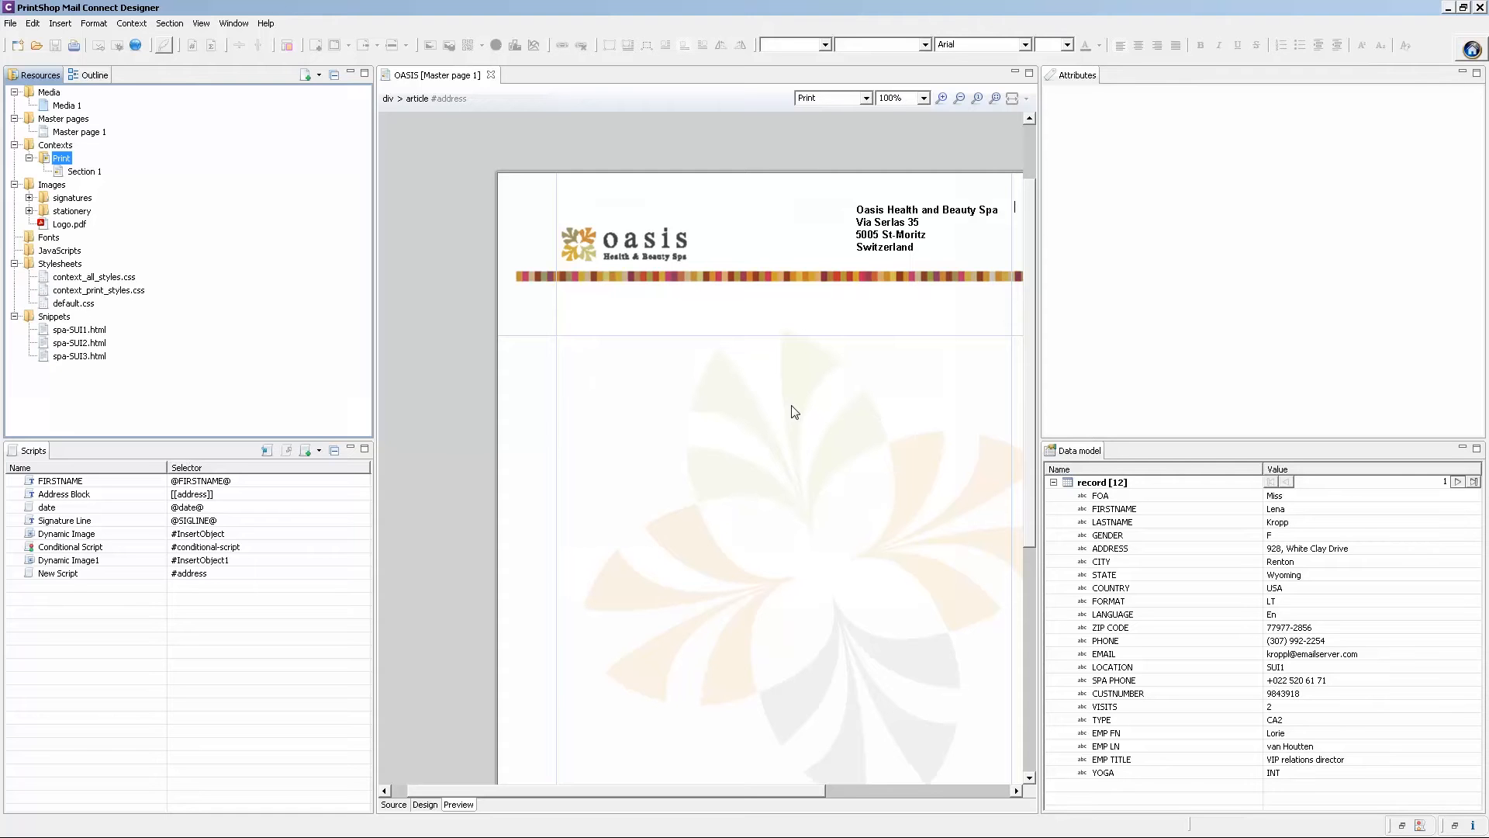
Step: Start a new job creation preset with grouping, meta data, record filtering and sorting, and finishing override all enabled
{"action": "left_click", "coordinate": [11, 23]}
{"action": "mouse_move", "coordinate": [44, 215]}
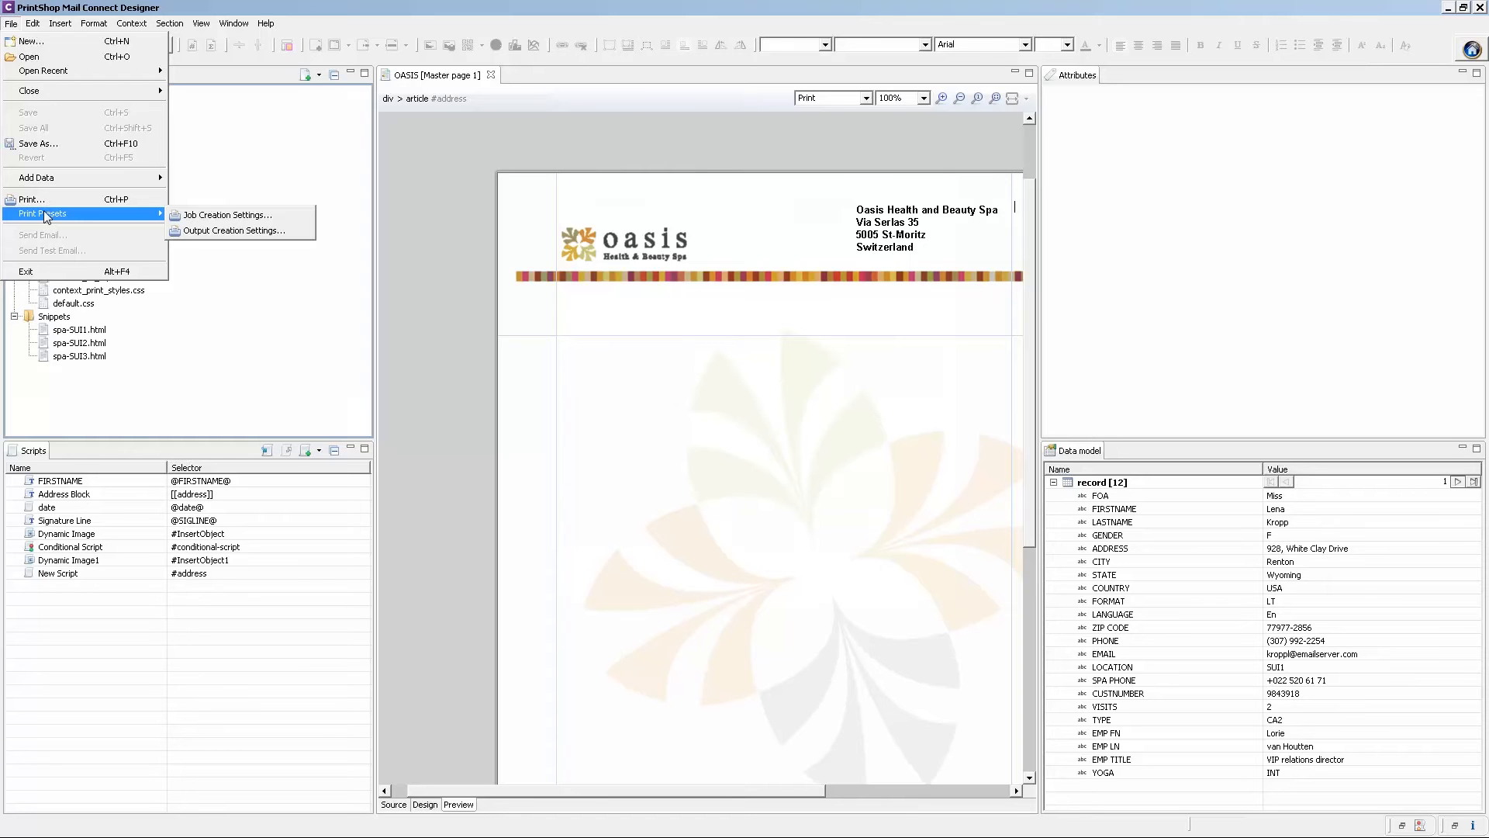
{"action": "left_click", "coordinate": [228, 215]}
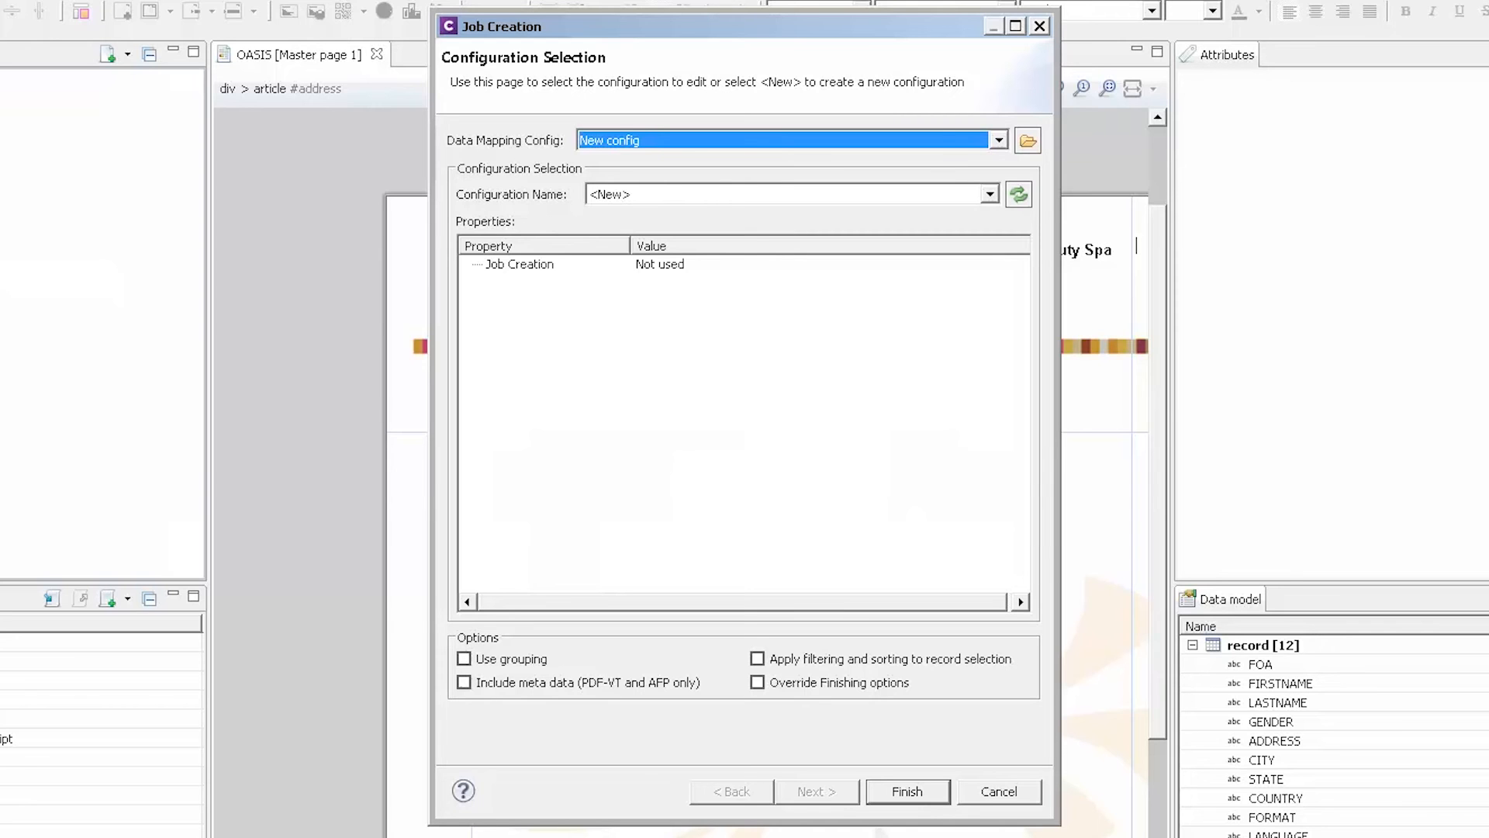
{"action": "left_click", "coordinate": [531, 661]}
{"action": "left_click", "coordinate": [524, 686]}
{"action": "left_click", "coordinate": [784, 661]}
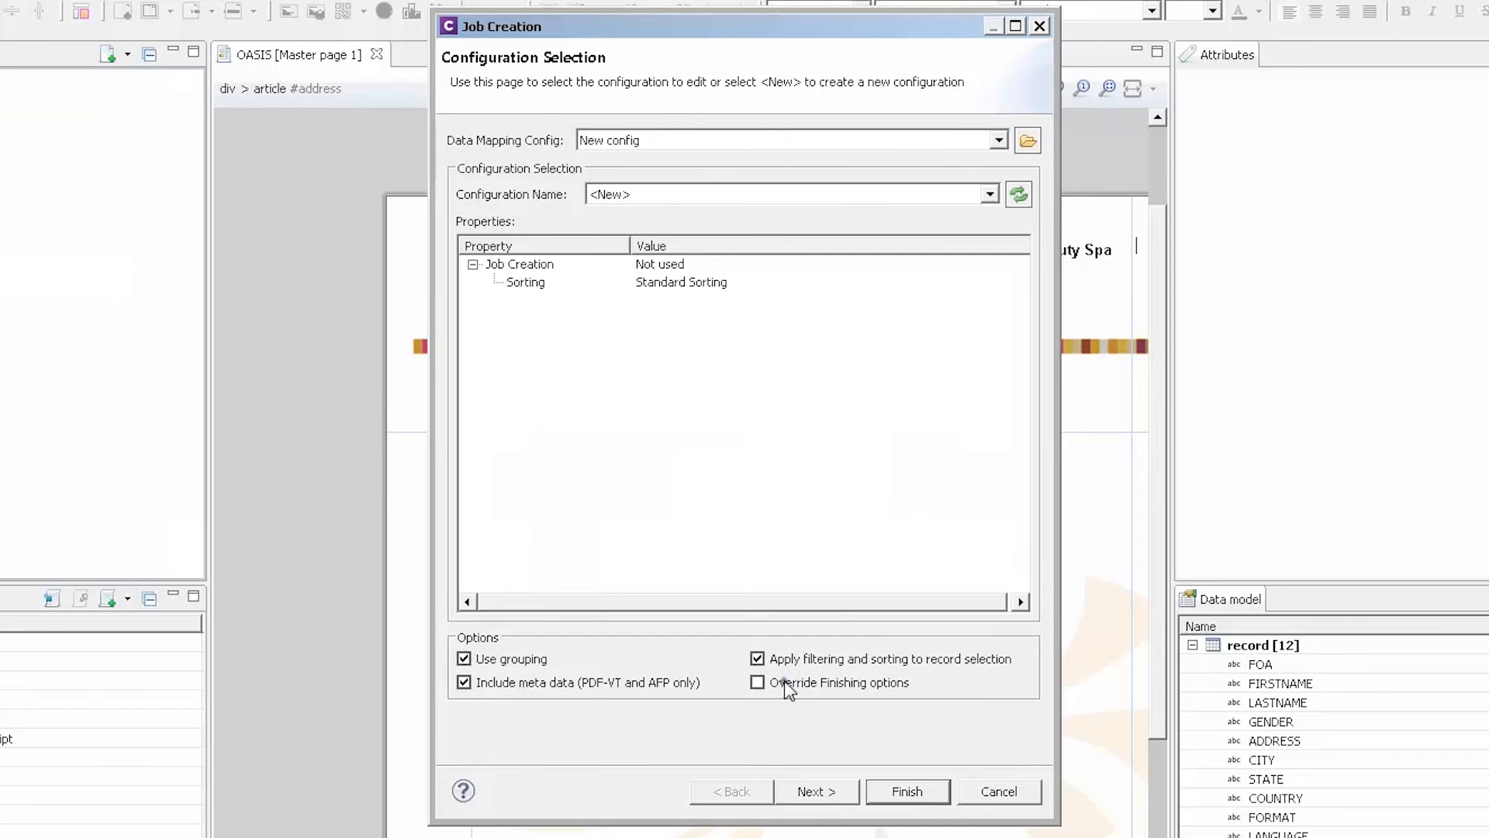
{"action": "left_click", "coordinate": [783, 682]}
Step: Choose Section 1 as the section to edit in the job preset's finishing options
{"action": "left_click", "coordinate": [851, 806]}
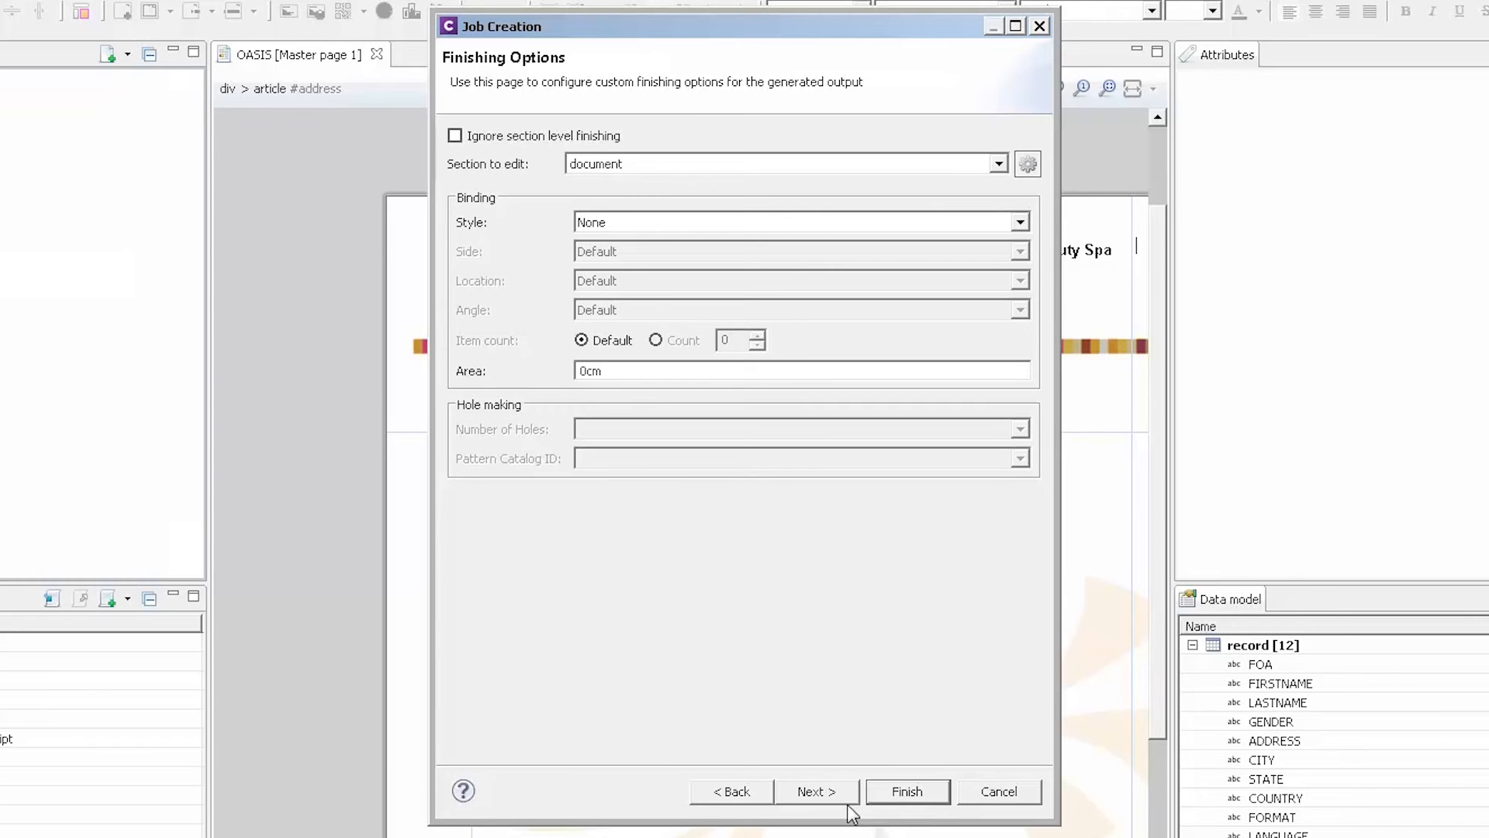
{"action": "left_click", "coordinate": [999, 164]}
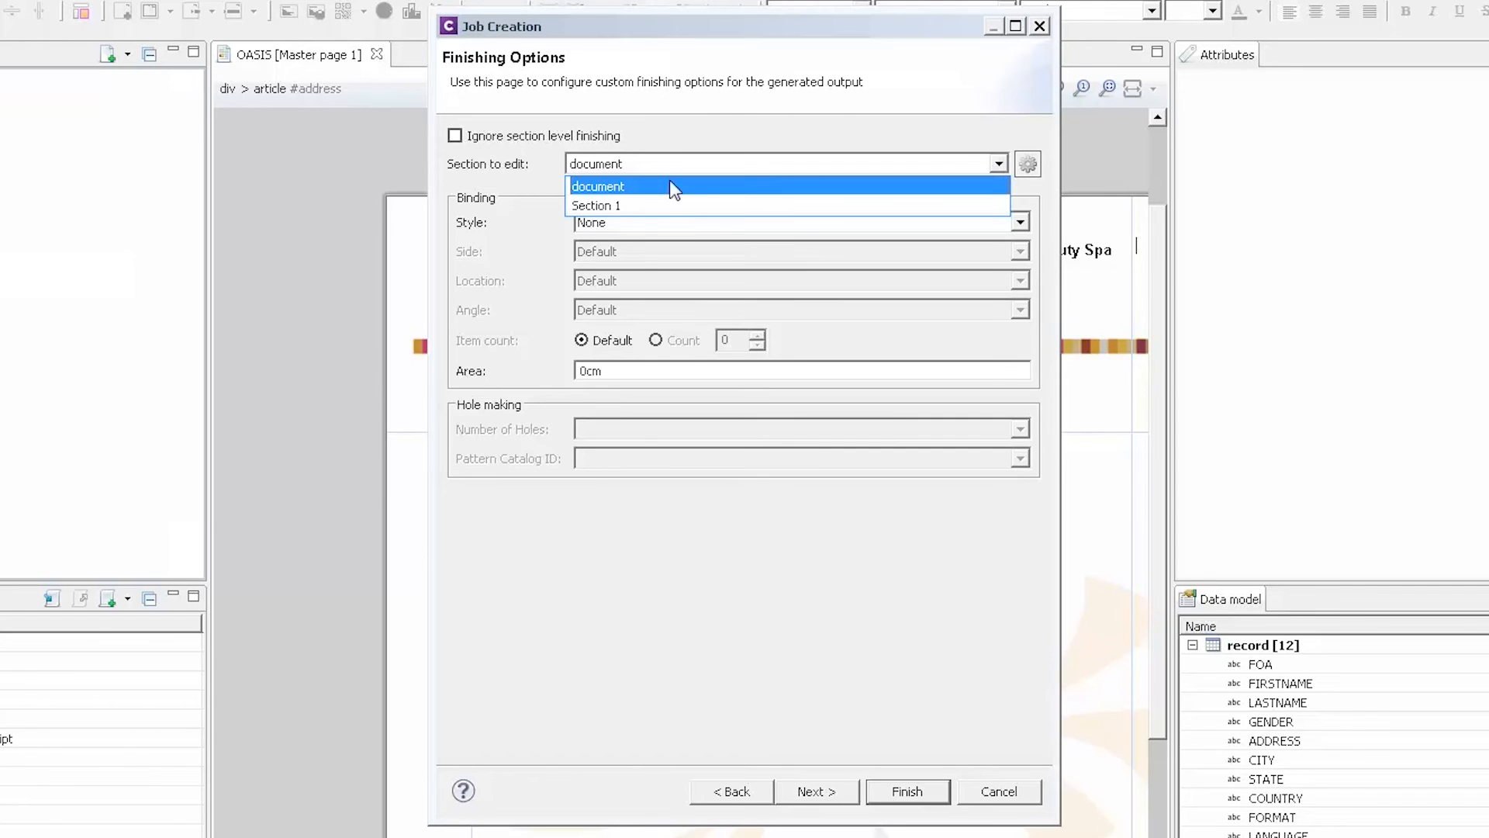
{"action": "left_click", "coordinate": [633, 207]}
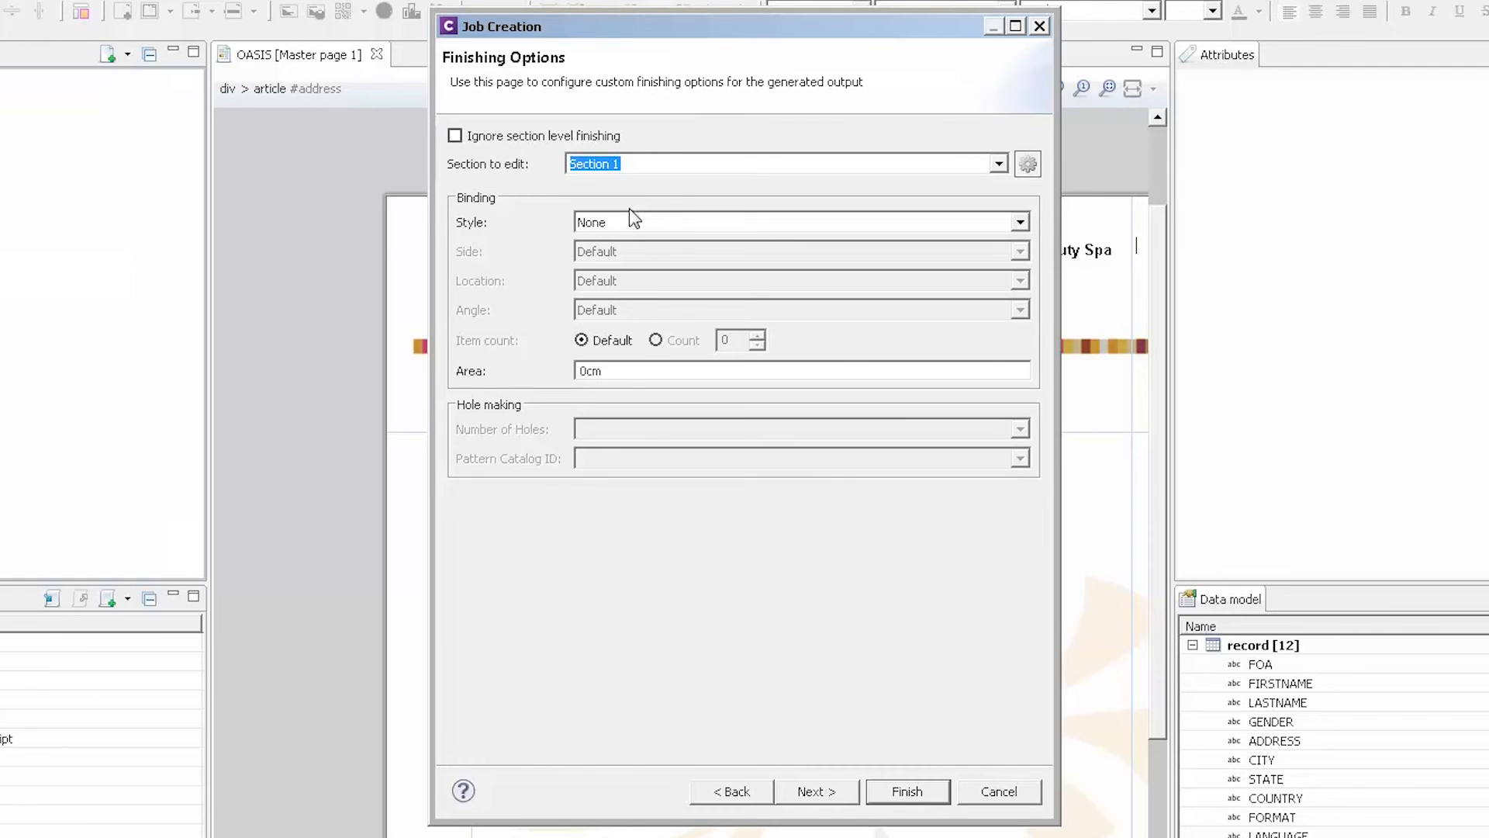
Step: Add a field rule to the data selection filter that keeps records where COUNTRY = USA
{"action": "left_click", "coordinate": [820, 794]}
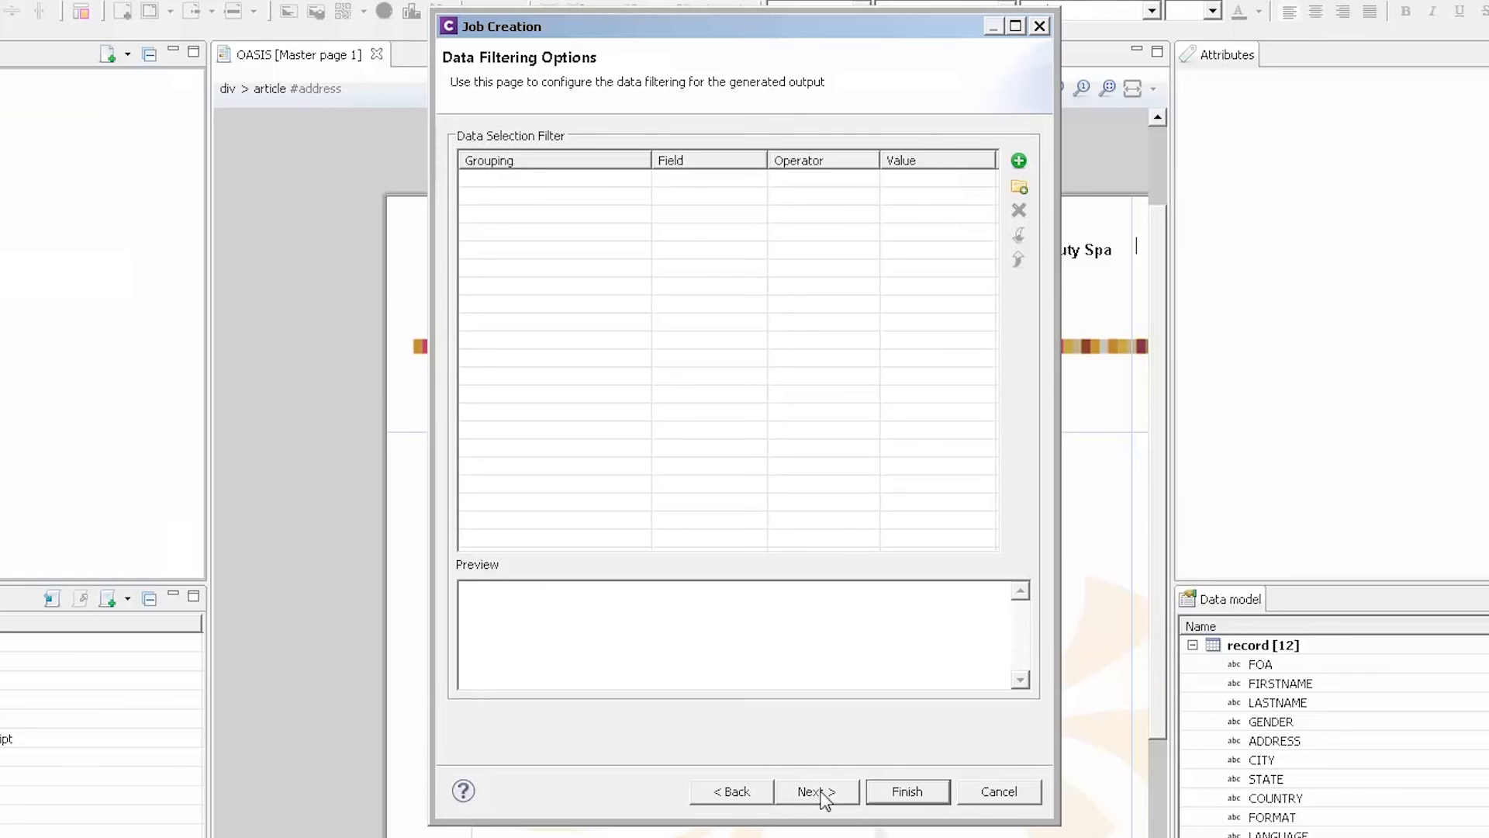
{"action": "left_click", "coordinate": [1019, 161]}
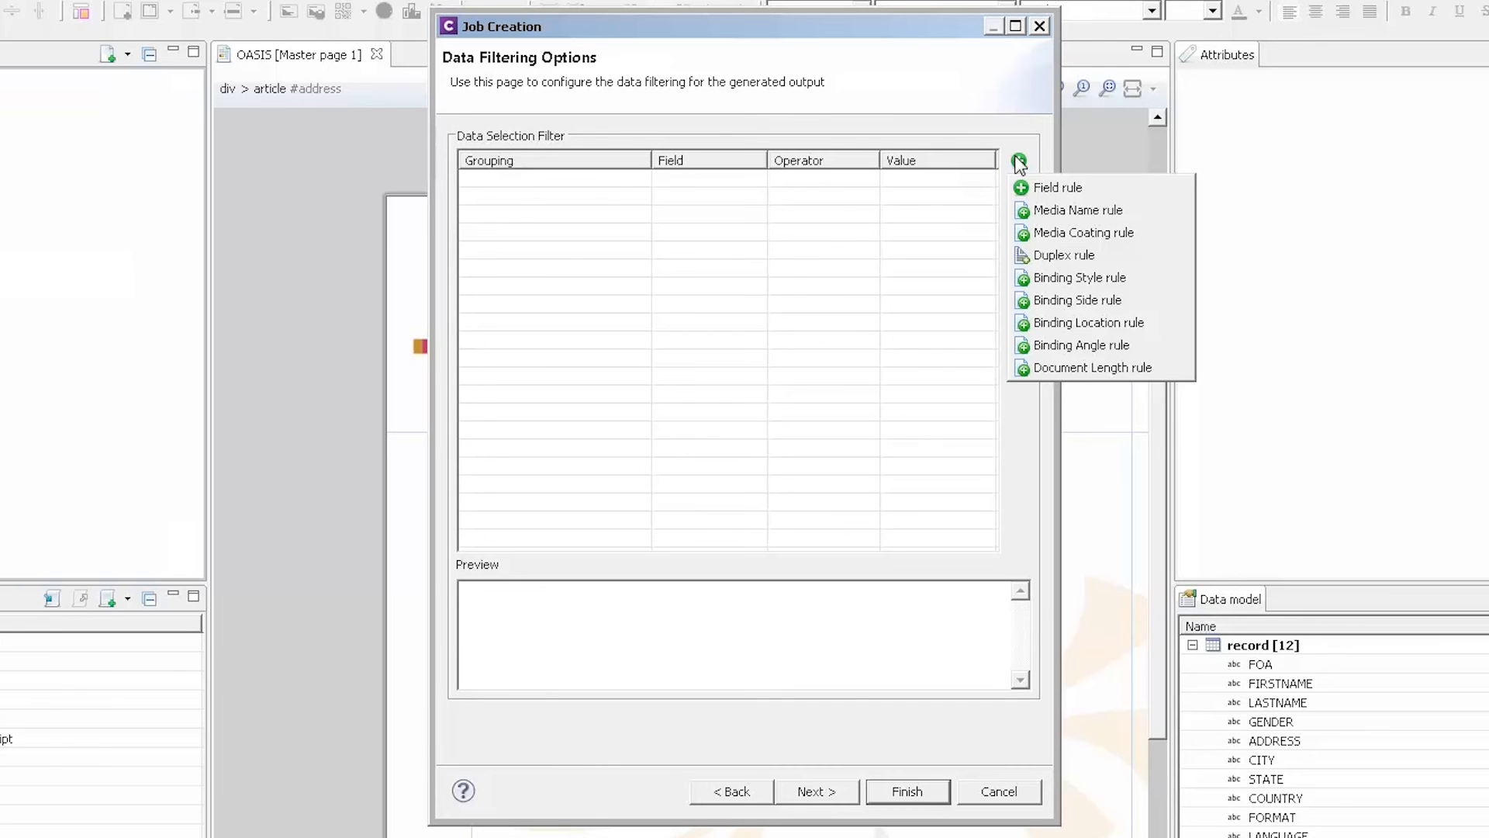
{"action": "left_click", "coordinate": [1056, 188]}
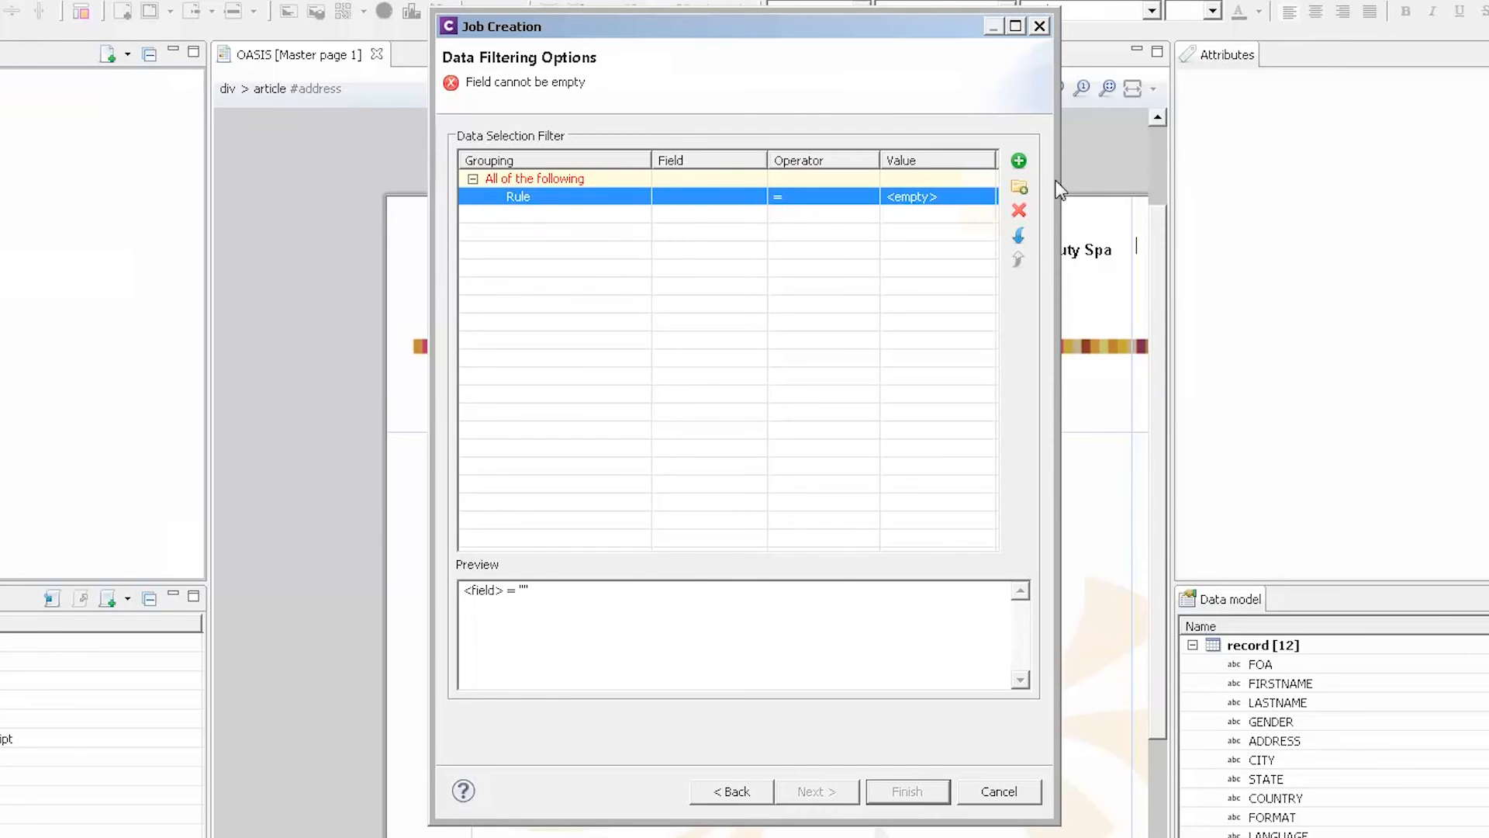
{"action": "left_click", "coordinate": [737, 199]}
{"action": "left_click", "coordinate": [756, 197]}
{"action": "left_click", "coordinate": [658, 316]}
{"action": "left_click", "coordinate": [929, 188]}
{"action": "type", "text": "USA"}
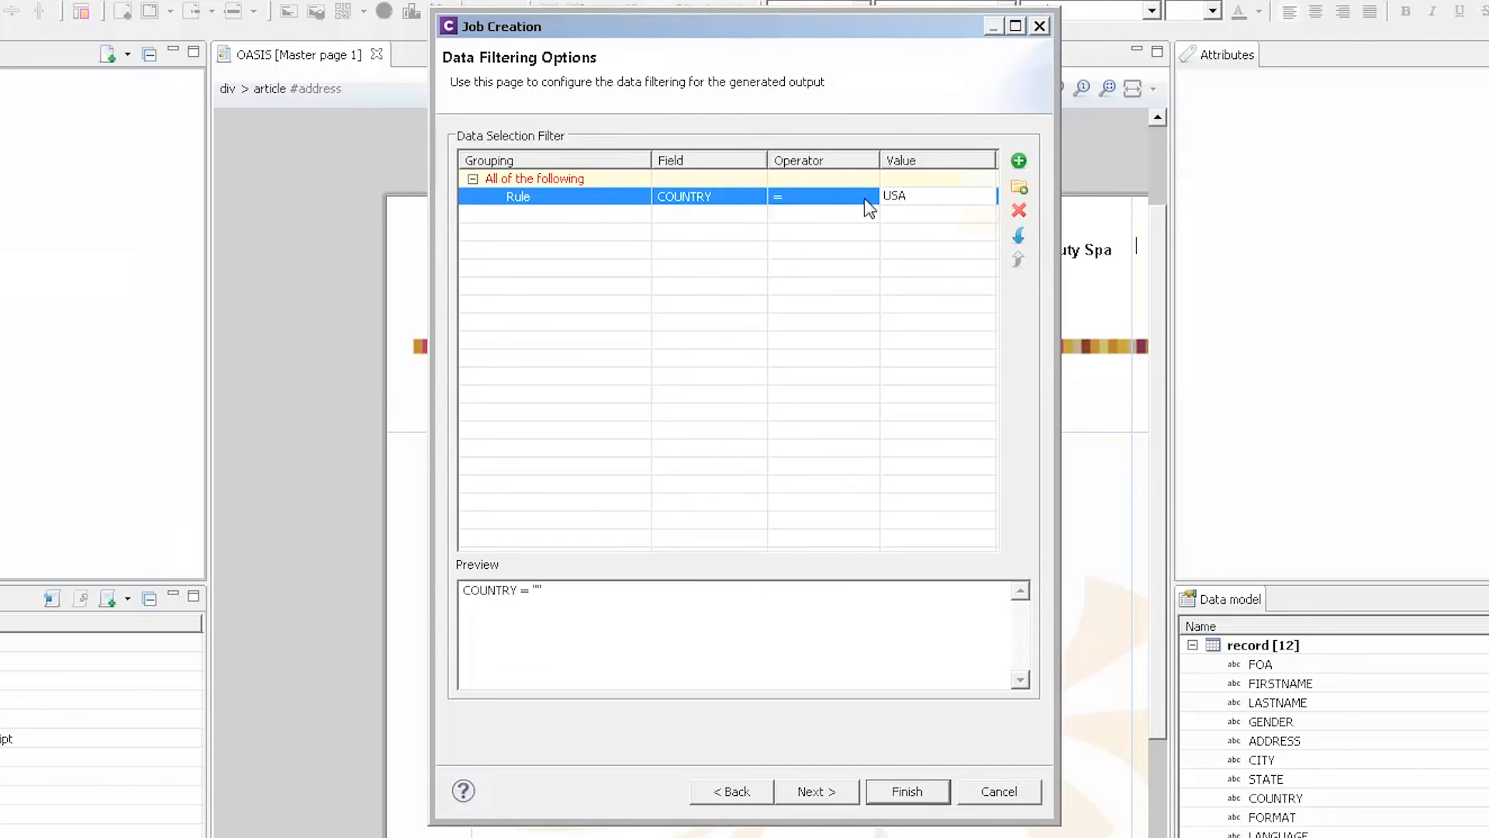
{"action": "left_click", "coordinate": [806, 292]}
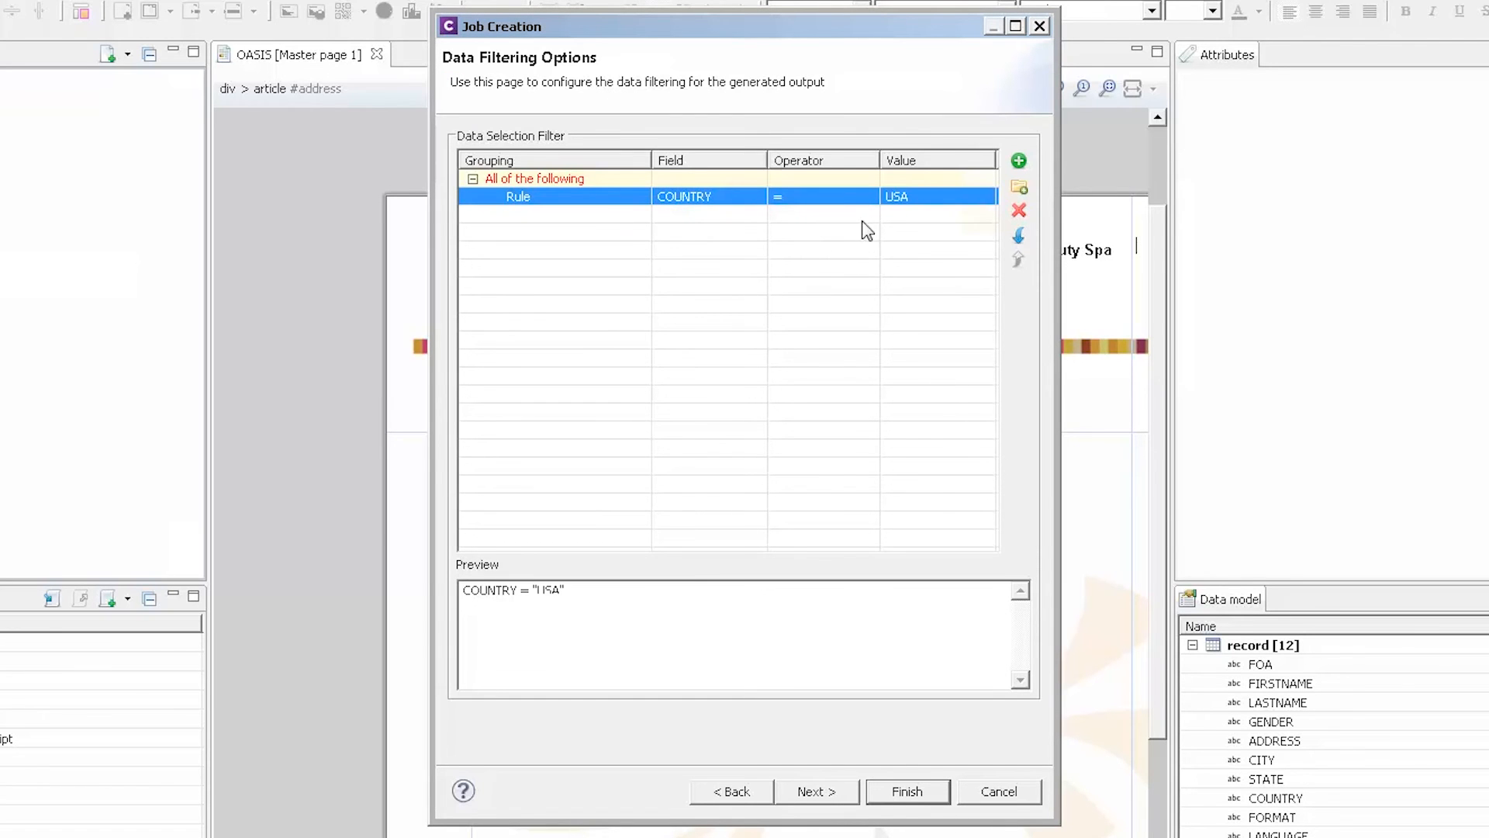
{"action": "left_click", "coordinate": [866, 203]}
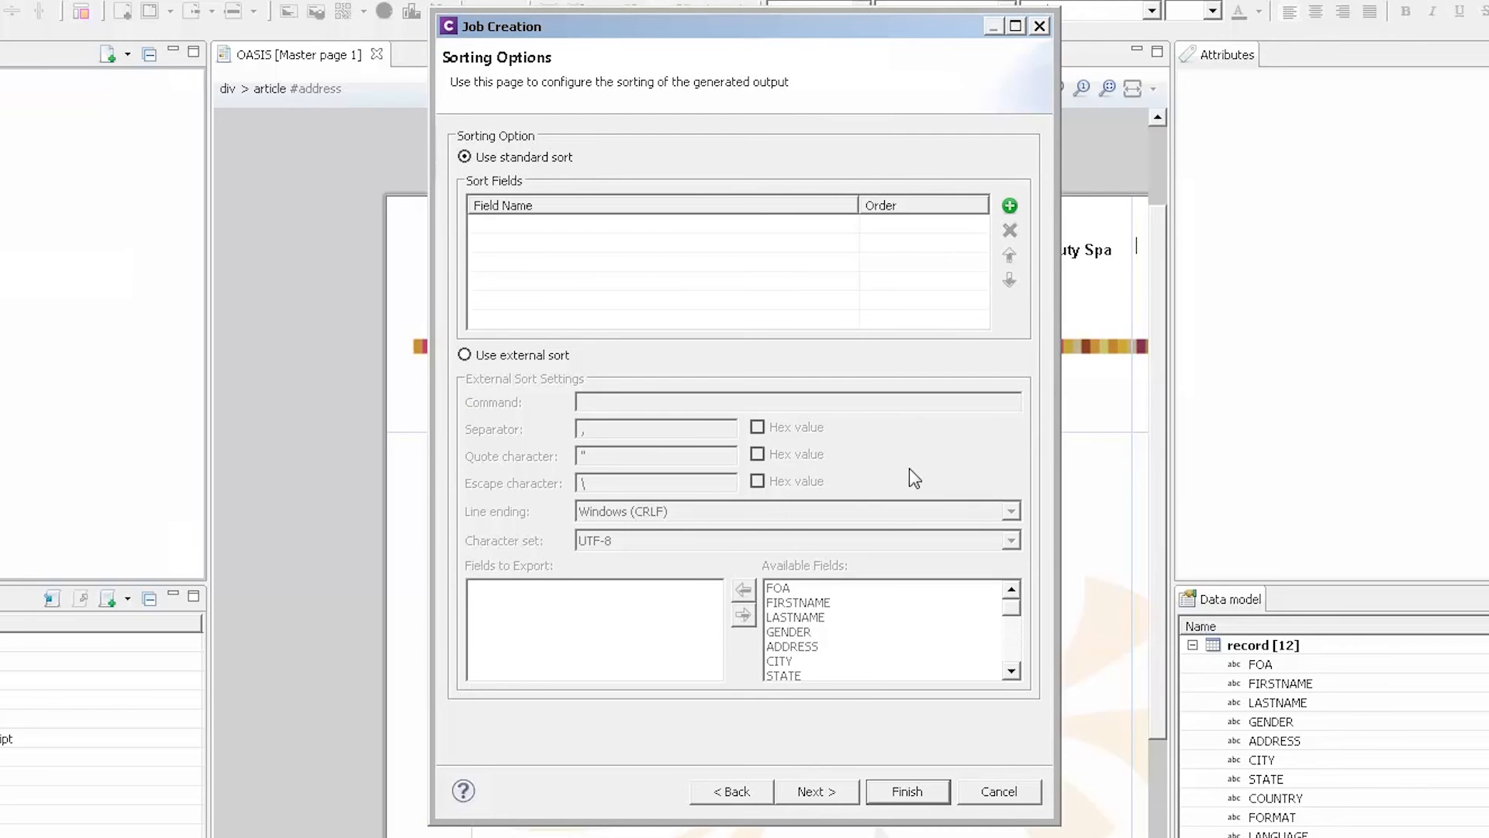
Step: Add COUNTRY and STATE, in that order, as standard sort fields for the job output
{"action": "left_click", "coordinate": [1009, 205]}
{"action": "left_click", "coordinate": [613, 356]}
{"action": "left_click", "coordinate": [791, 515]}
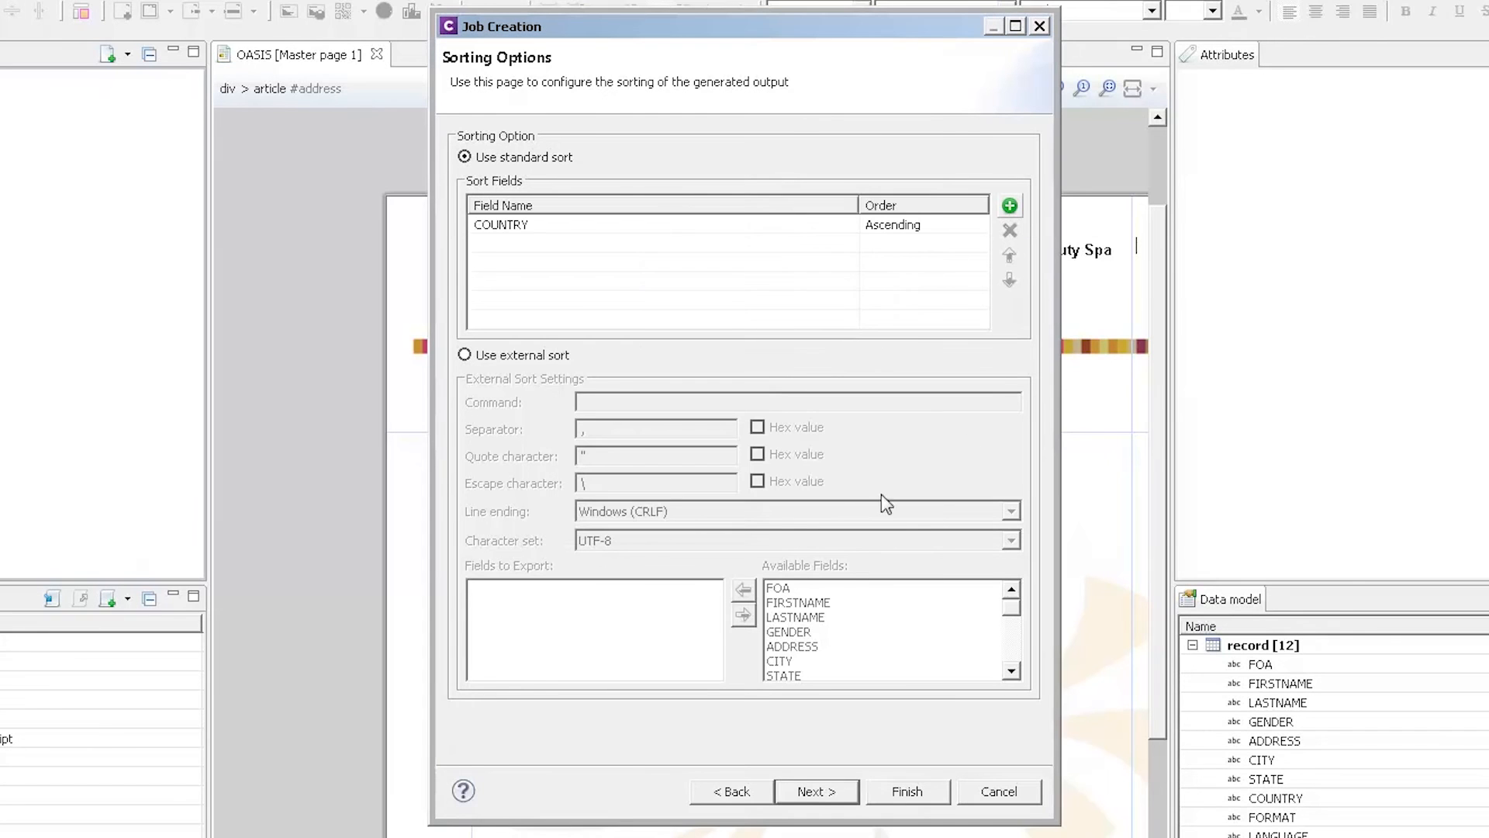
{"action": "left_click", "coordinate": [1009, 206]}
{"action": "left_click", "coordinate": [606, 261]}
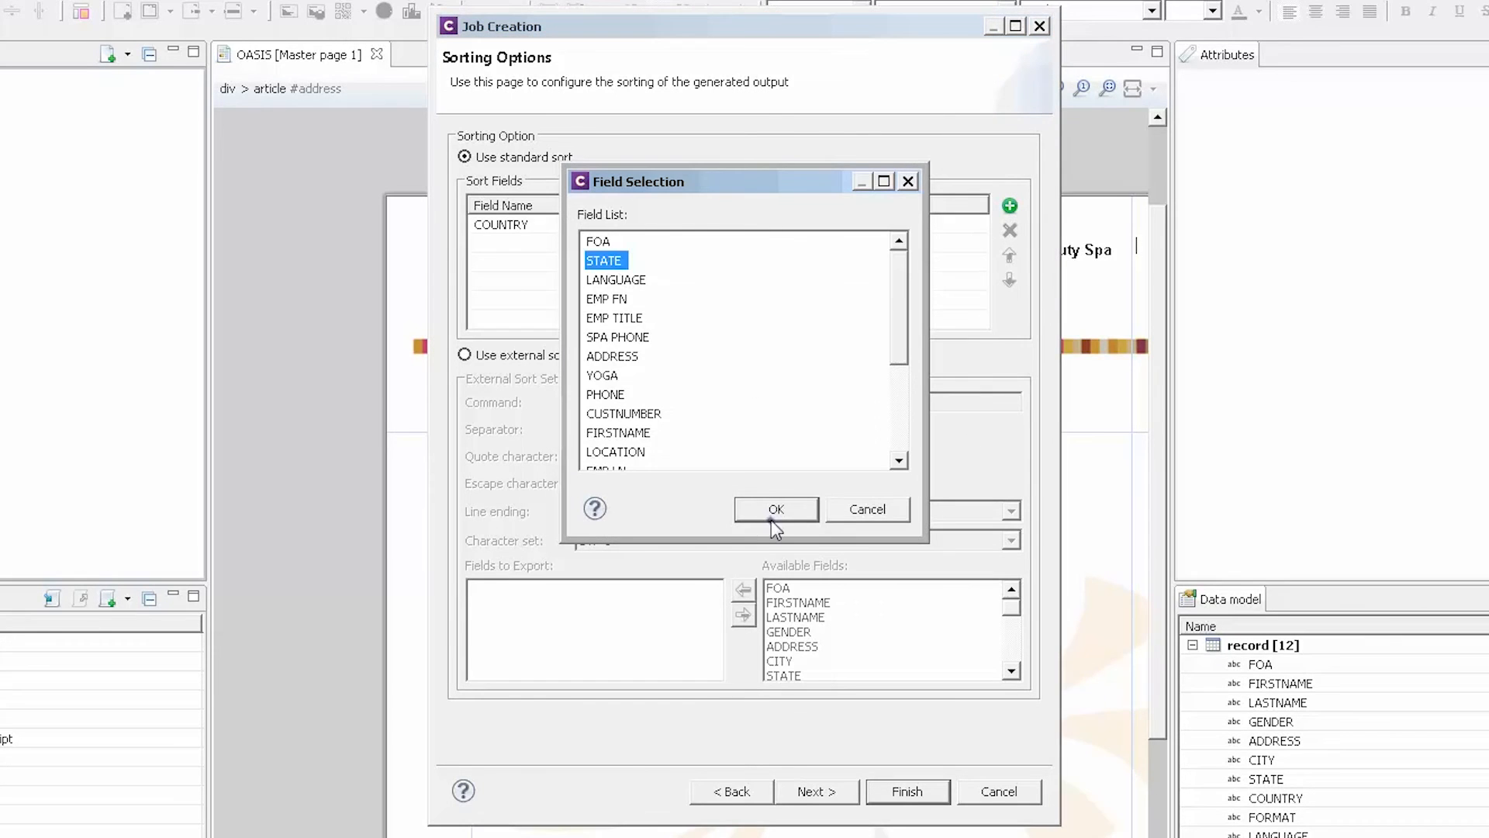
{"action": "left_click", "coordinate": [772, 516]}
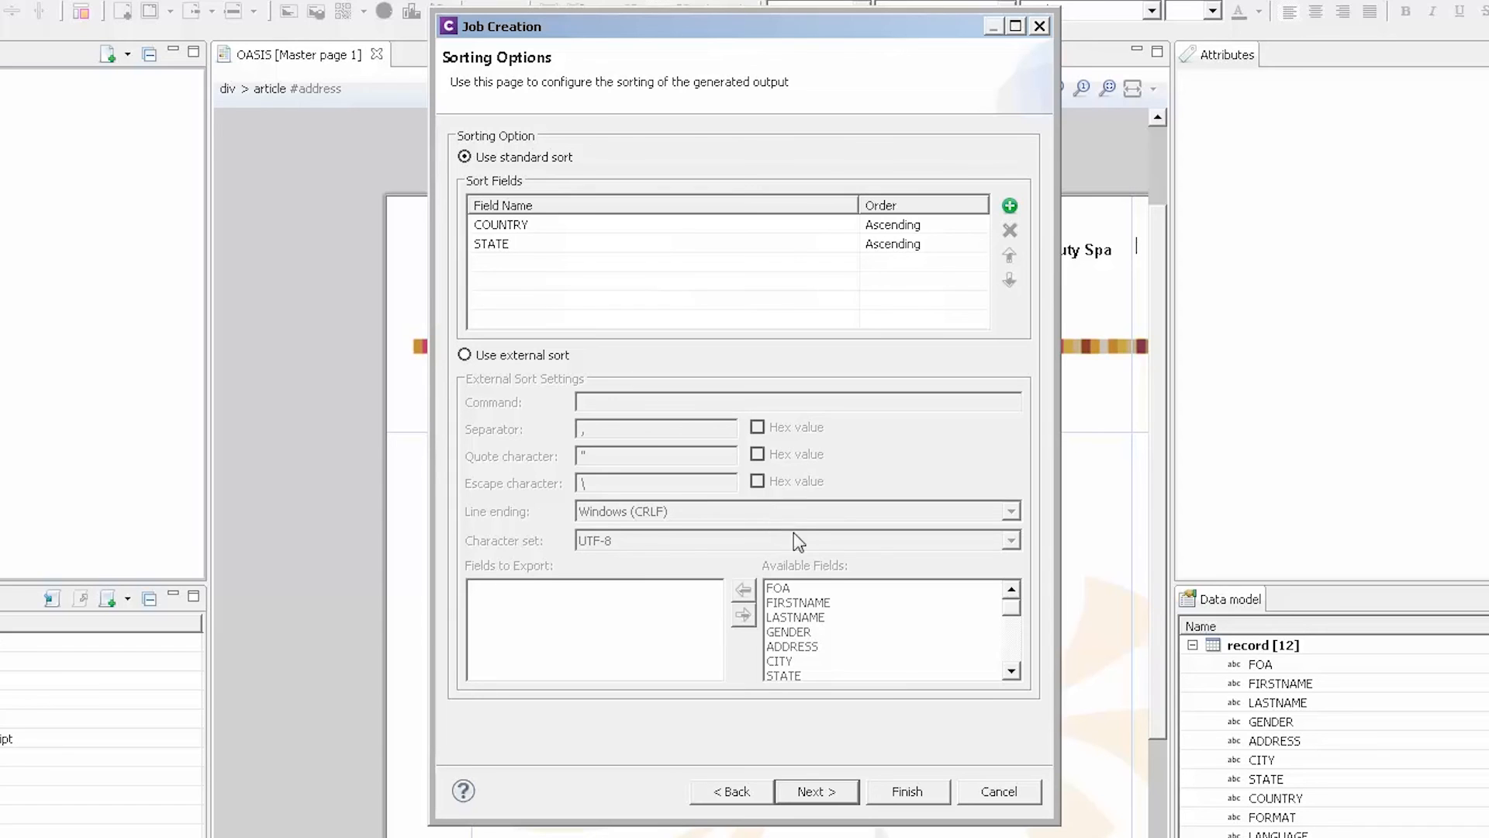
Step: Group document sets by the CUSTNUMBER field and proceed to the meta data options
{"action": "left_click", "coordinate": [816, 791]}
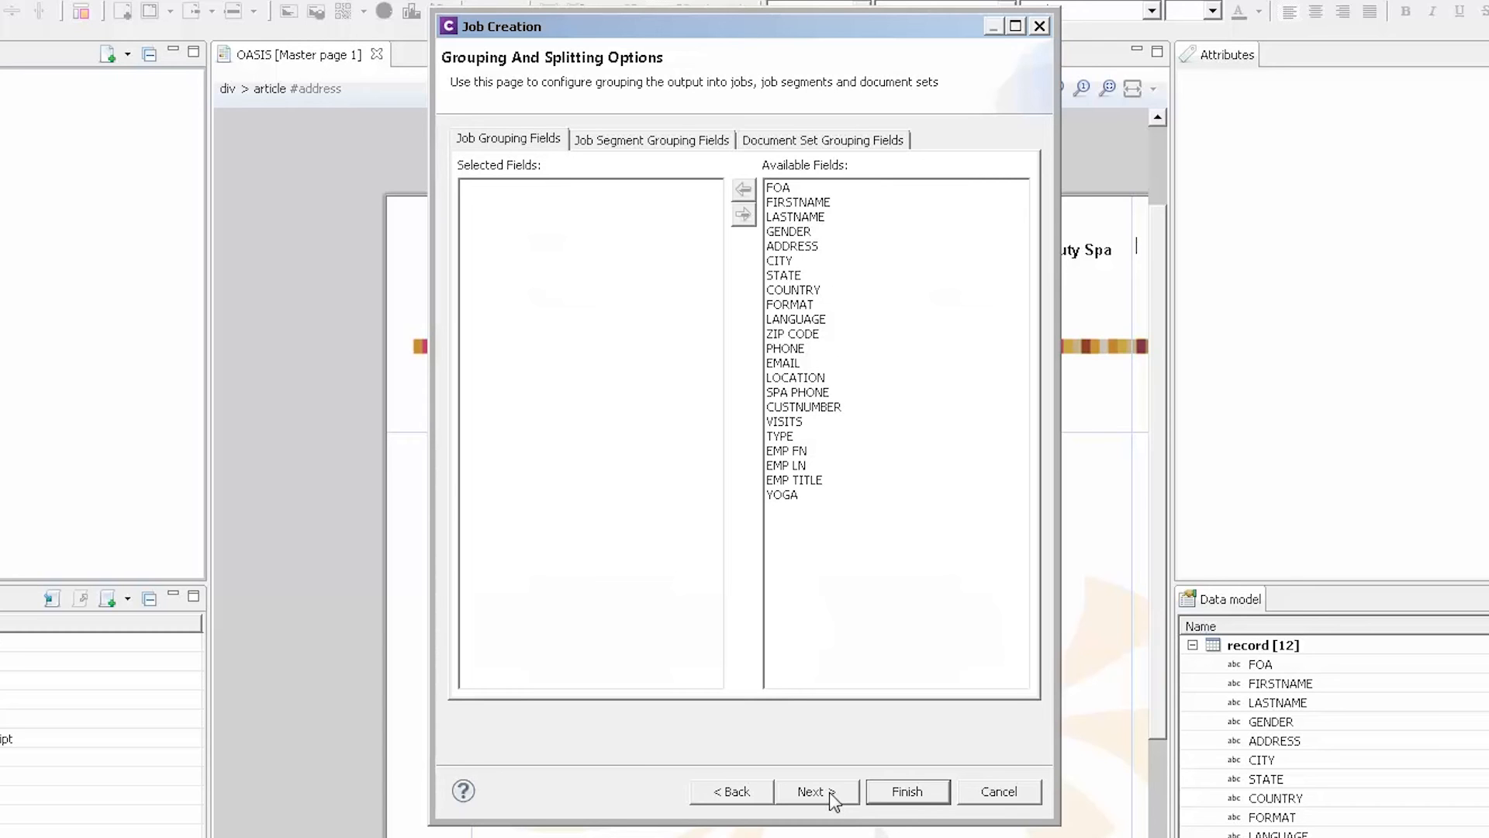
{"action": "left_click", "coordinate": [809, 140]}
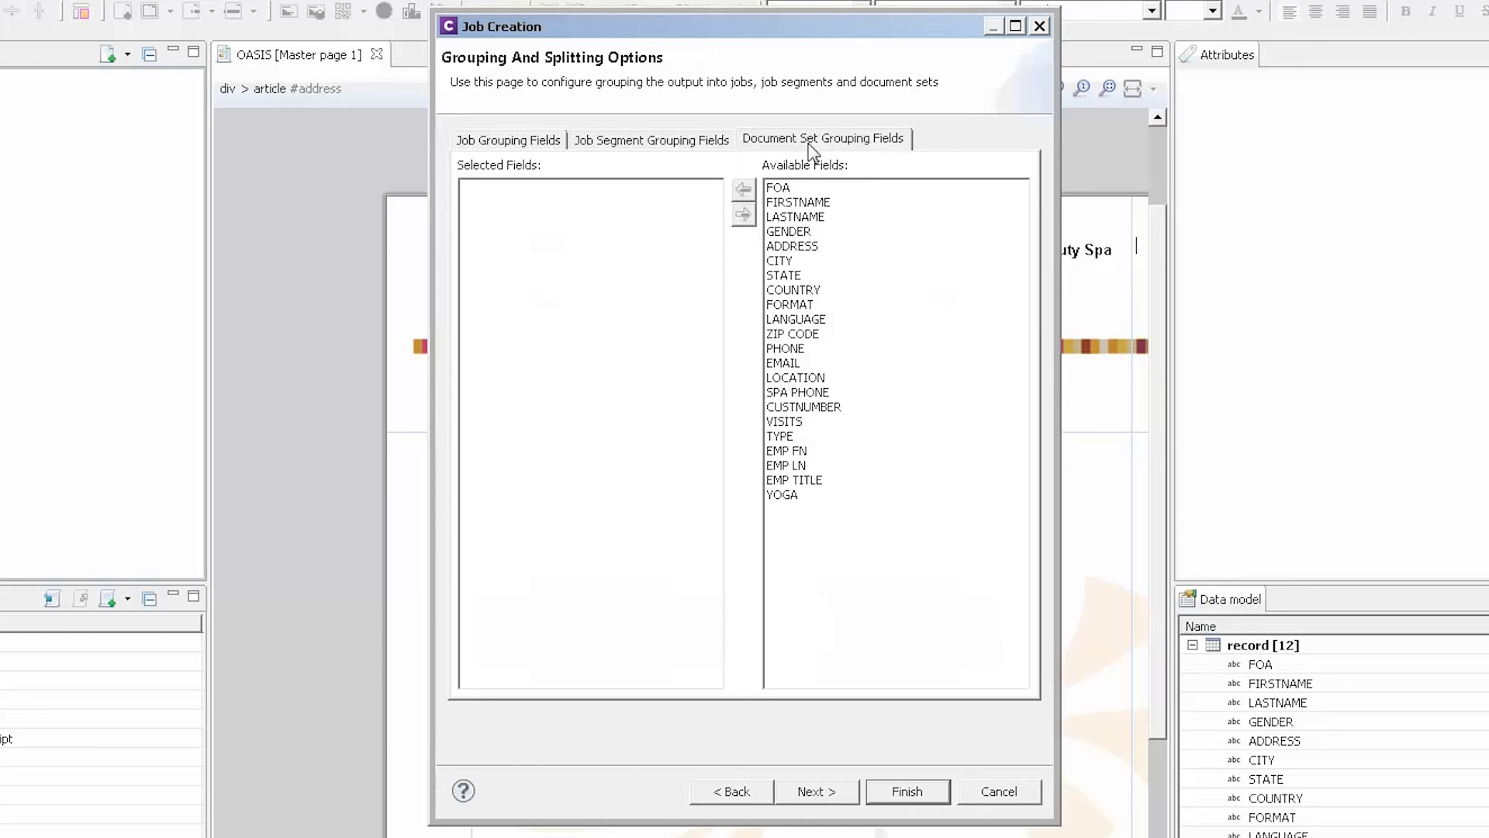
{"action": "left_click", "coordinate": [806, 407]}
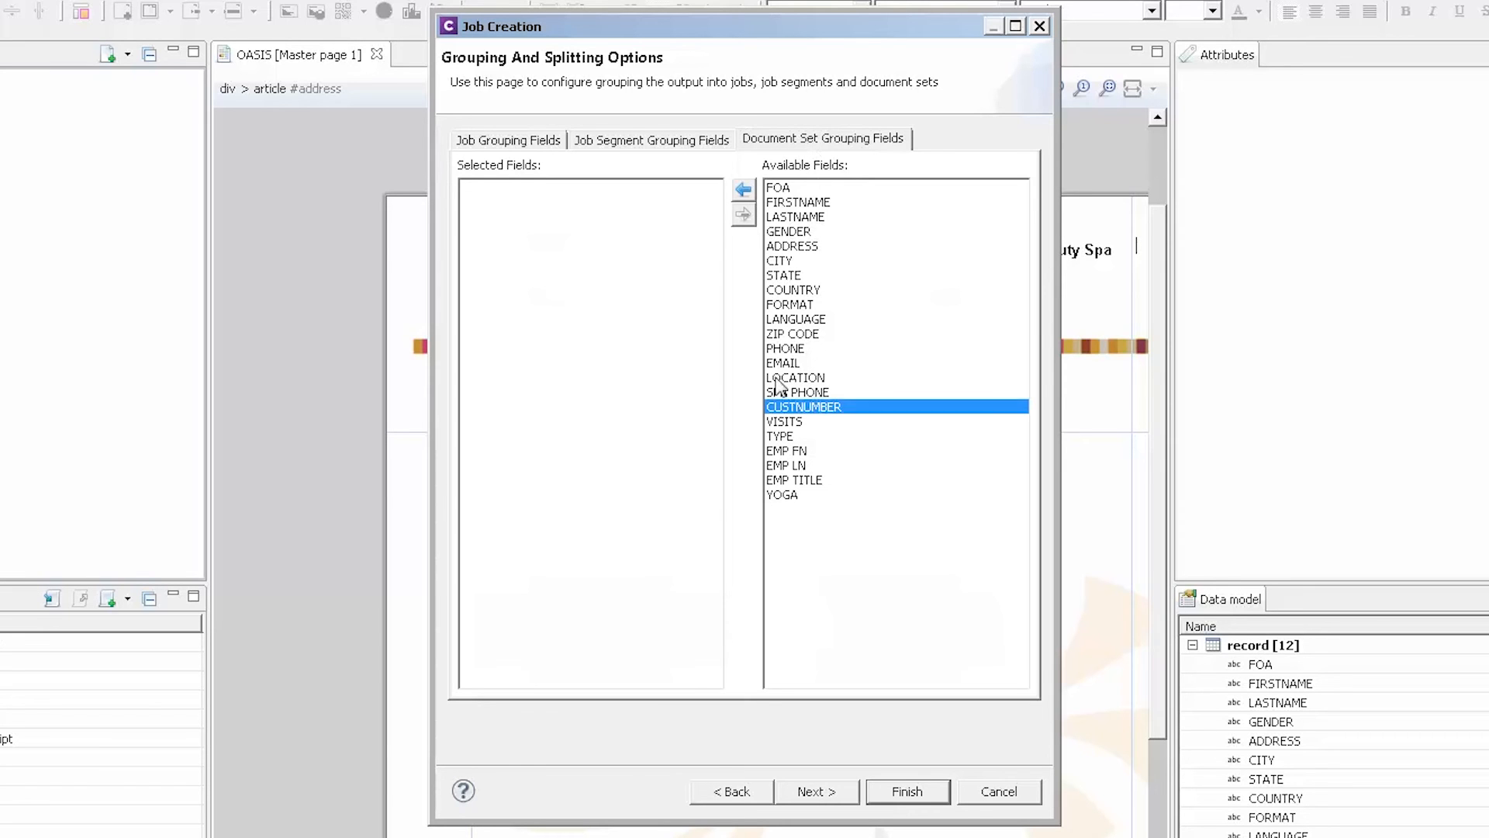
{"action": "left_click", "coordinate": [743, 189]}
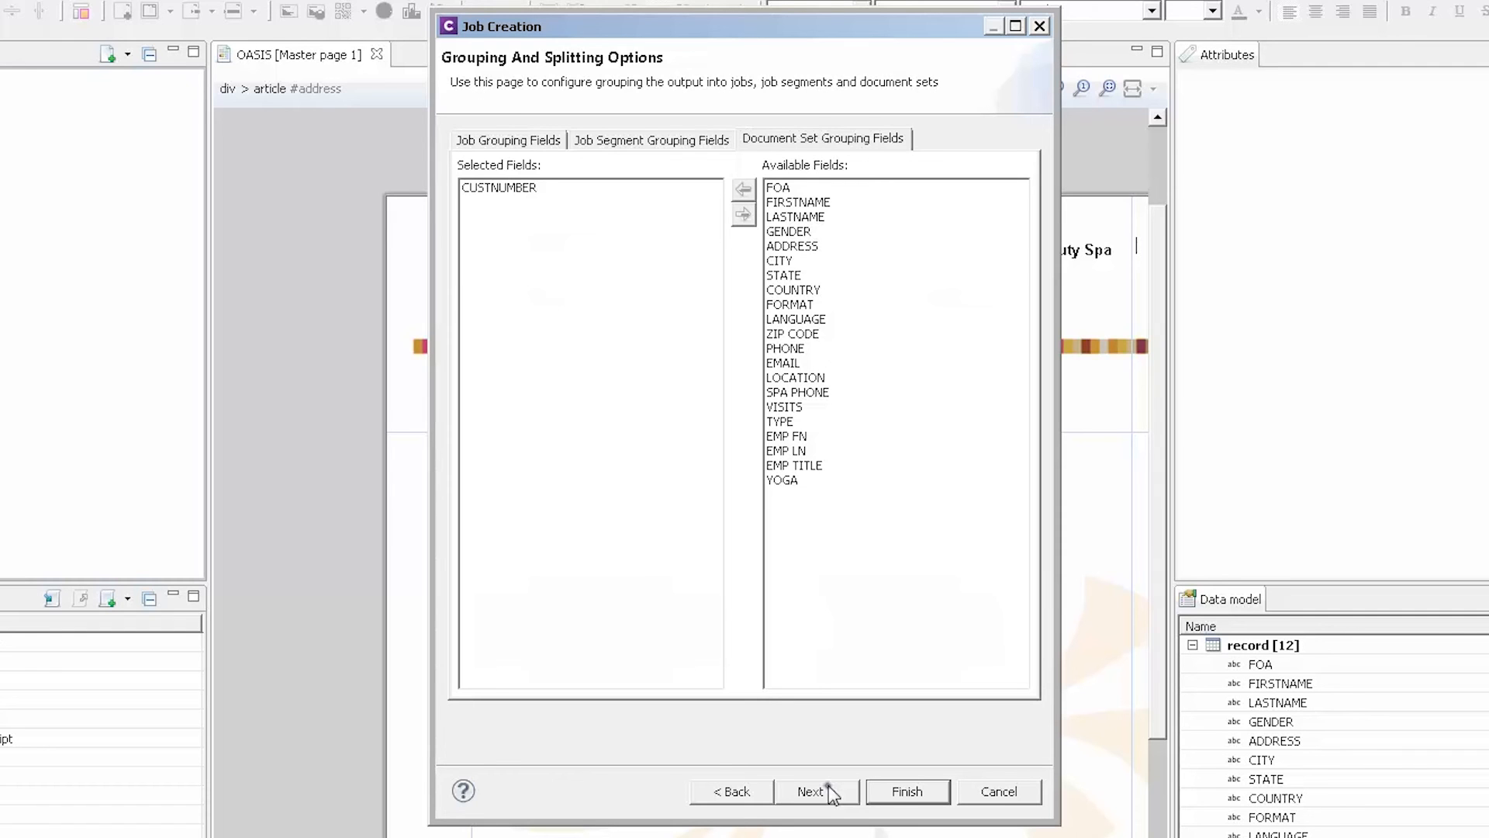
{"action": "left_click", "coordinate": [828, 785]}
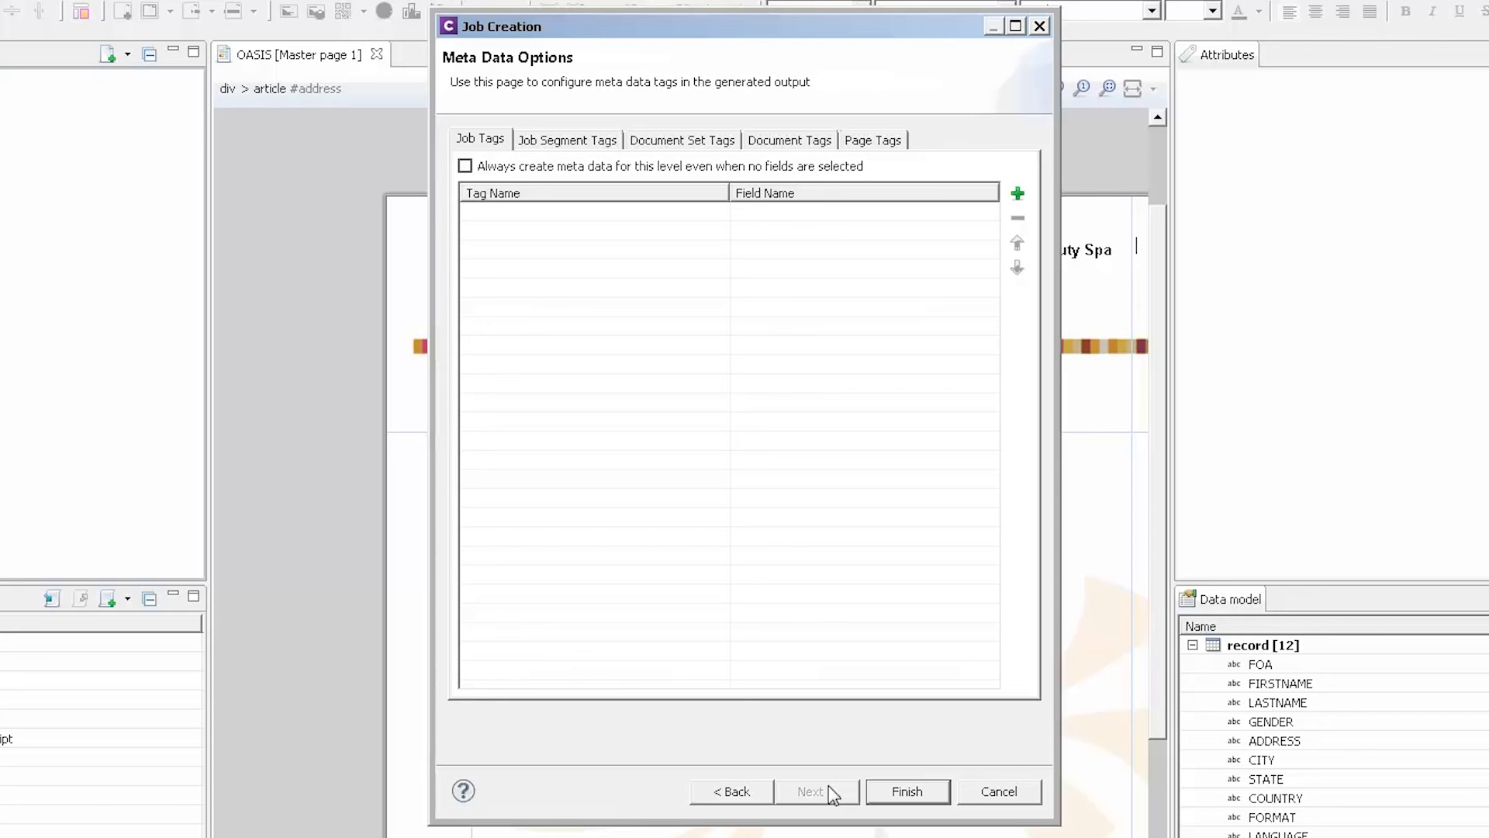
Step: Add the FIRSTNAME field as a meta data tag at the document level
{"action": "left_click", "coordinate": [789, 140]}
{"action": "left_click", "coordinate": [1018, 193]}
{"action": "left_click", "coordinate": [621, 260]}
{"action": "left_click", "coordinate": [768, 509]}
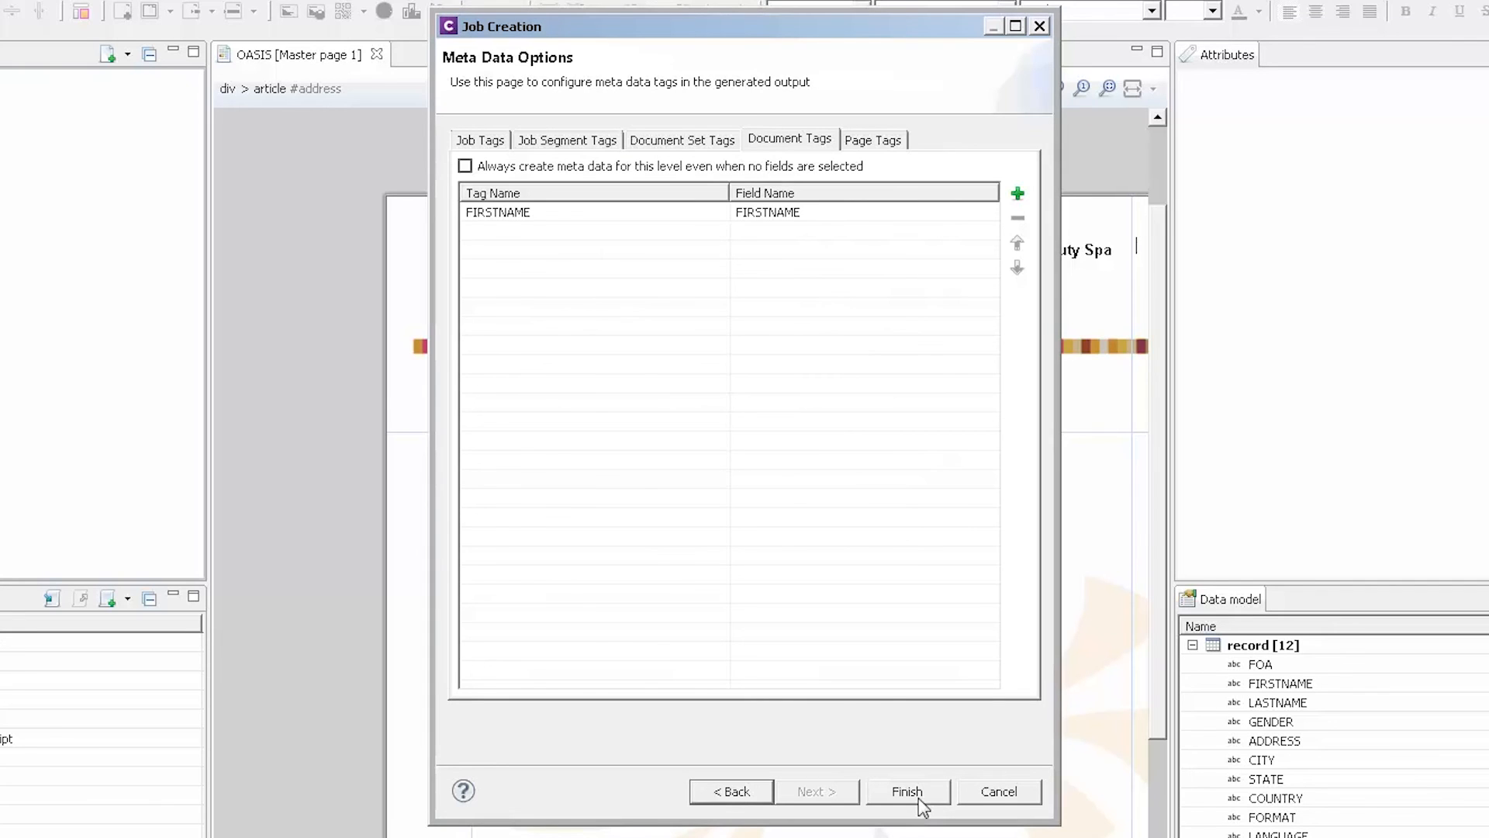
Step: Finish the job creation configuration and save it as a preset named test
{"action": "left_click", "coordinate": [919, 797]}
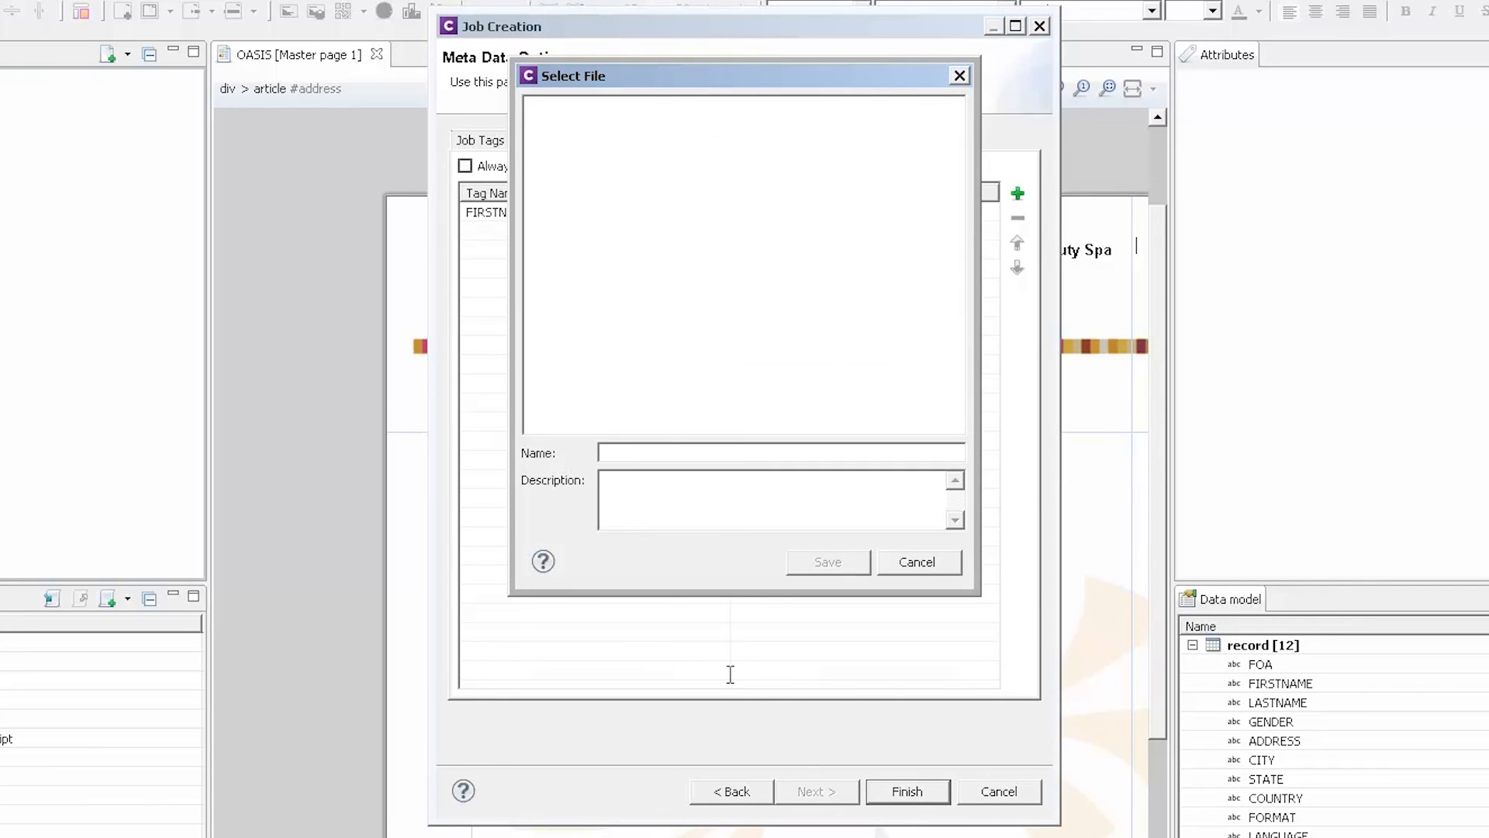
{"action": "left_click", "coordinate": [695, 456]}
{"action": "type", "text": "Test"}
{"action": "left_click", "coordinate": [816, 569]}
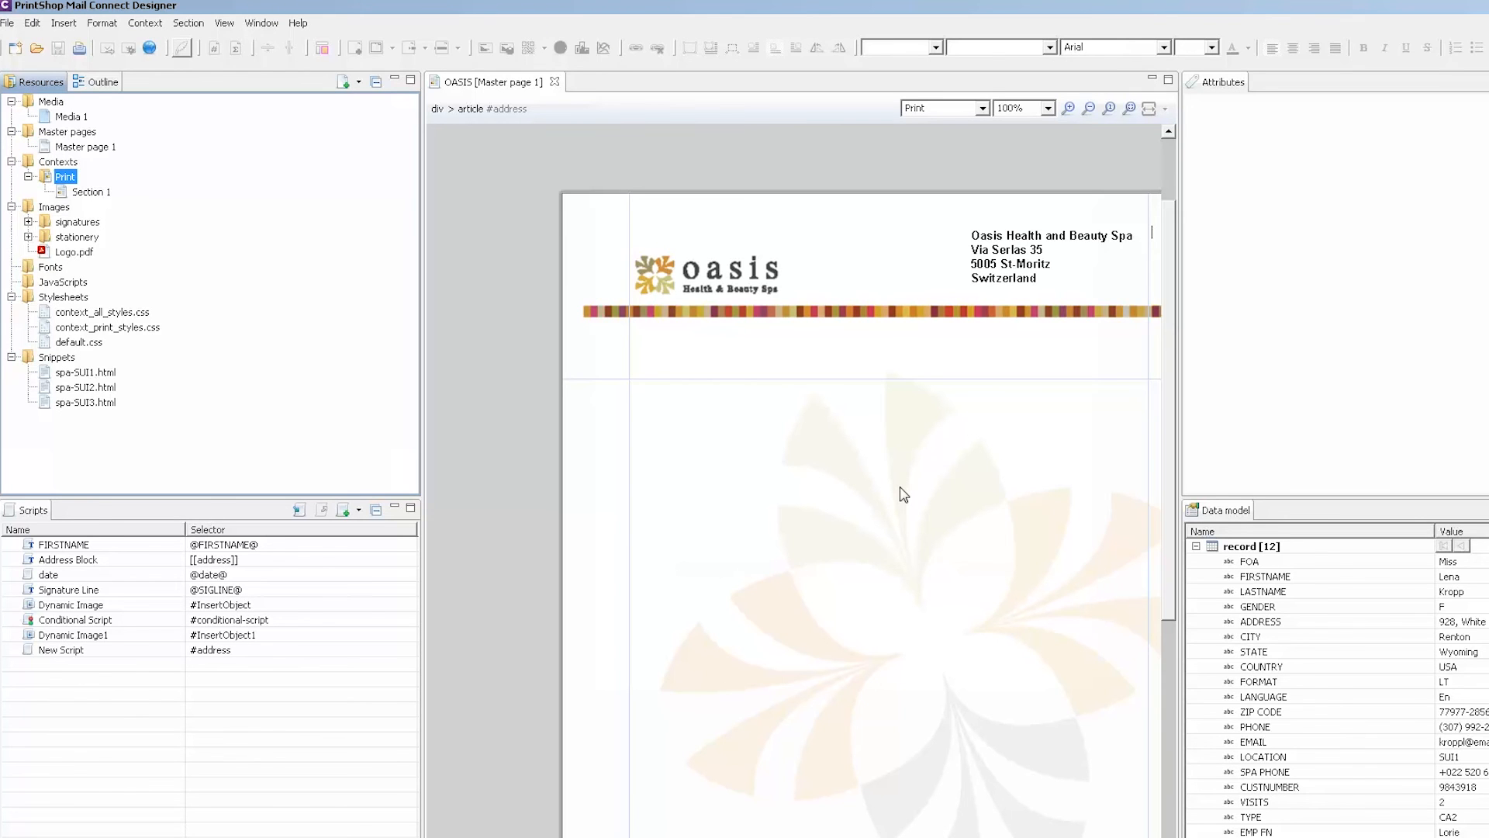
Step: Start a new output creation preset and proceed to its print options
{"action": "left_click", "coordinate": [7, 23]}
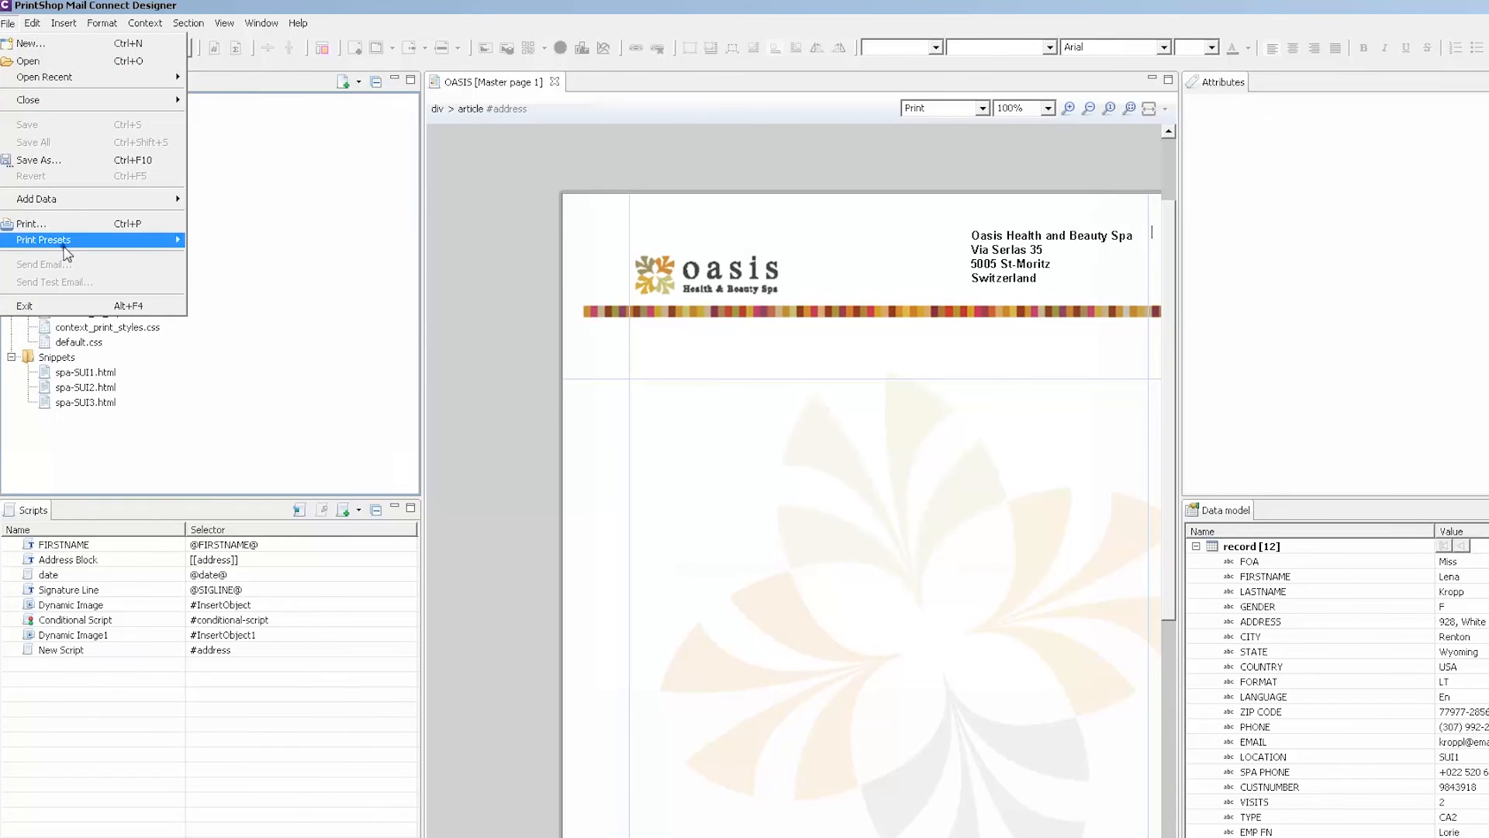
{"action": "mouse_move", "coordinate": [66, 245]}
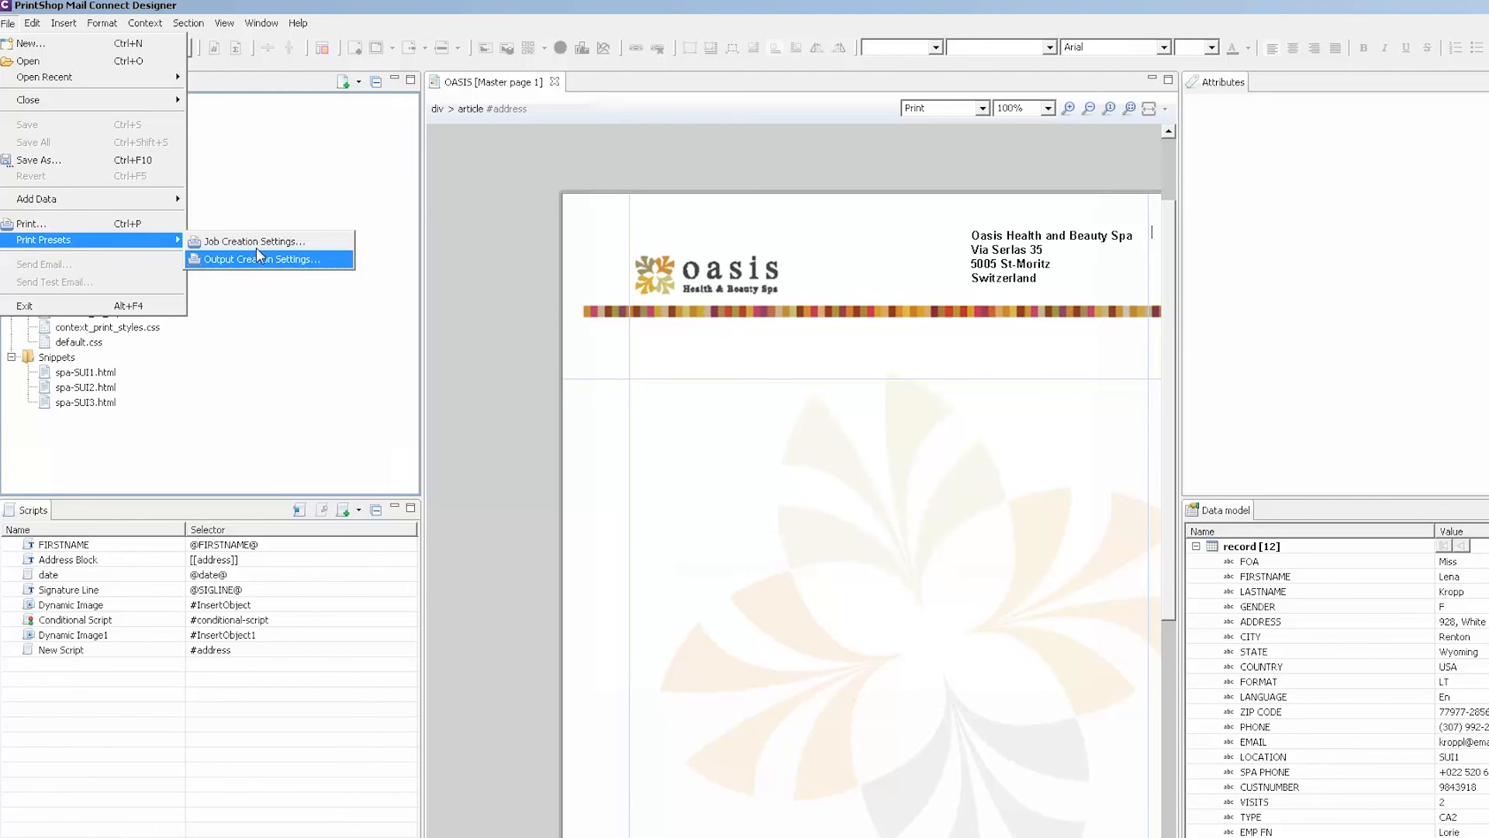
{"action": "left_click", "coordinate": [290, 259]}
{"action": "left_click", "coordinate": [920, 654]}
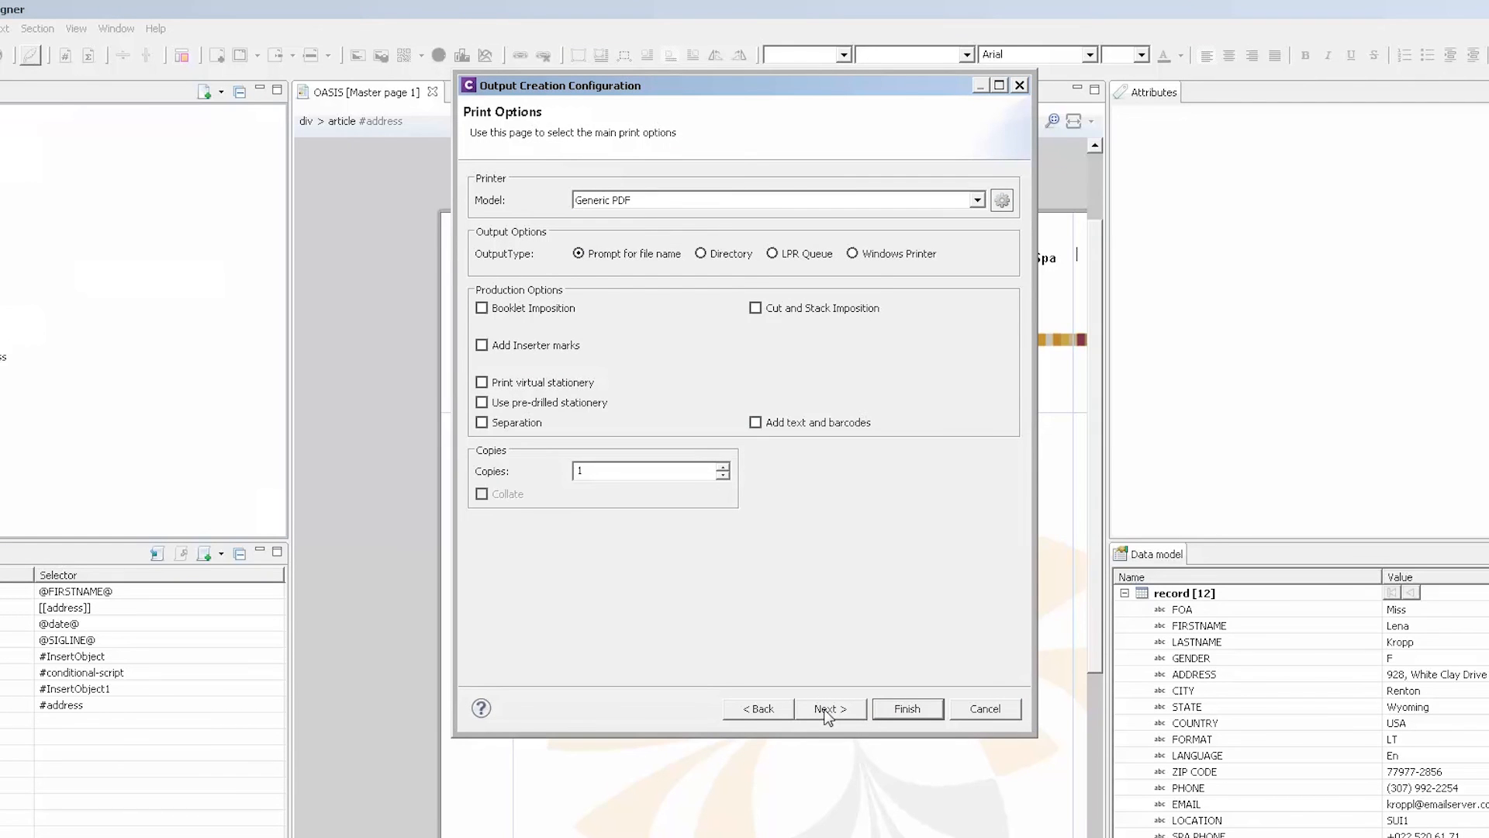
Step: Set the output type to Prompt for file name for the Generic PDF model and enable printing of virtual stationery
{"action": "left_click", "coordinate": [756, 202]}
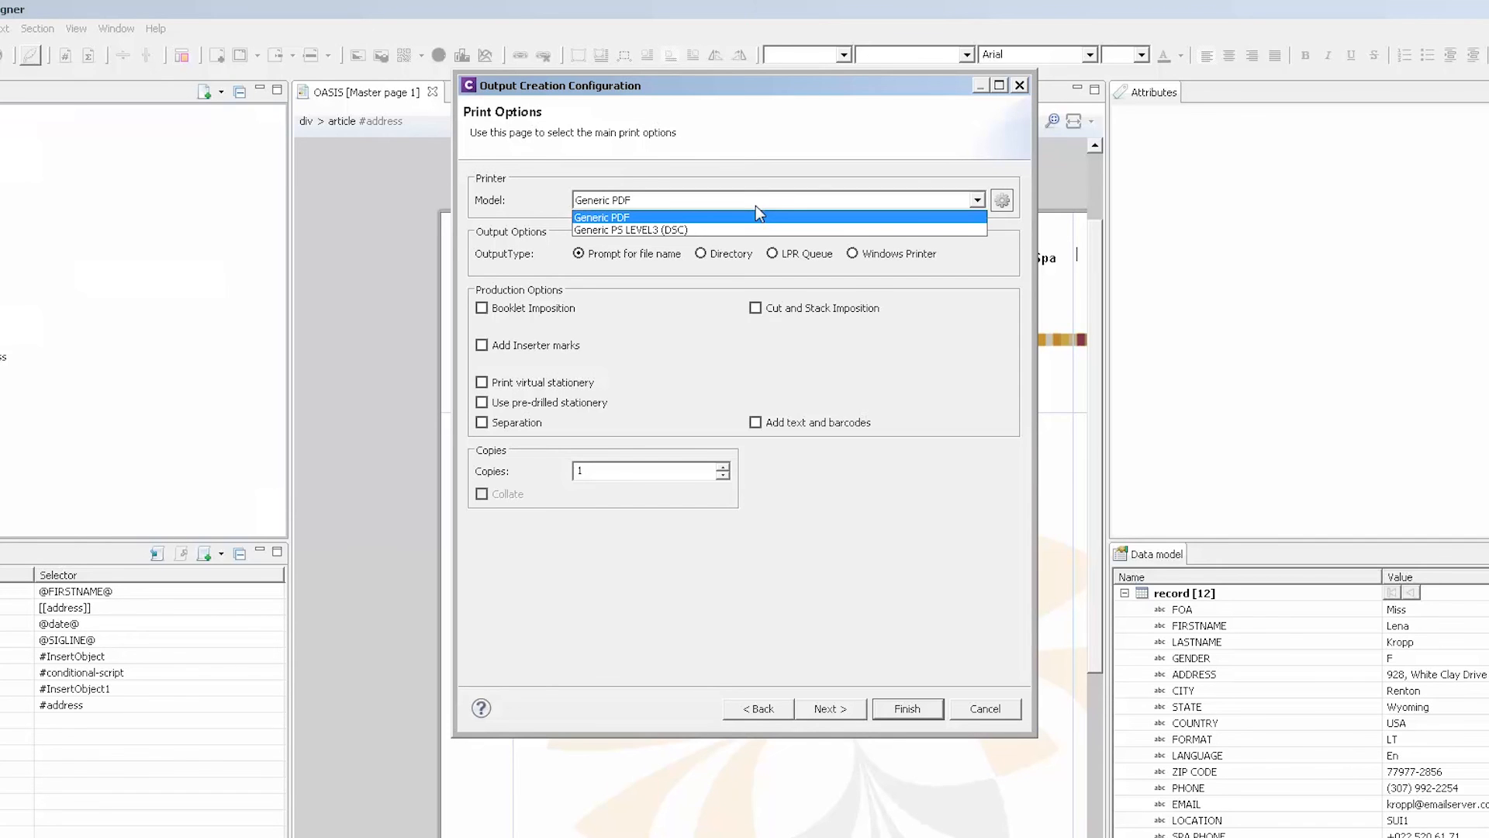
{"action": "left_click", "coordinate": [726, 161]}
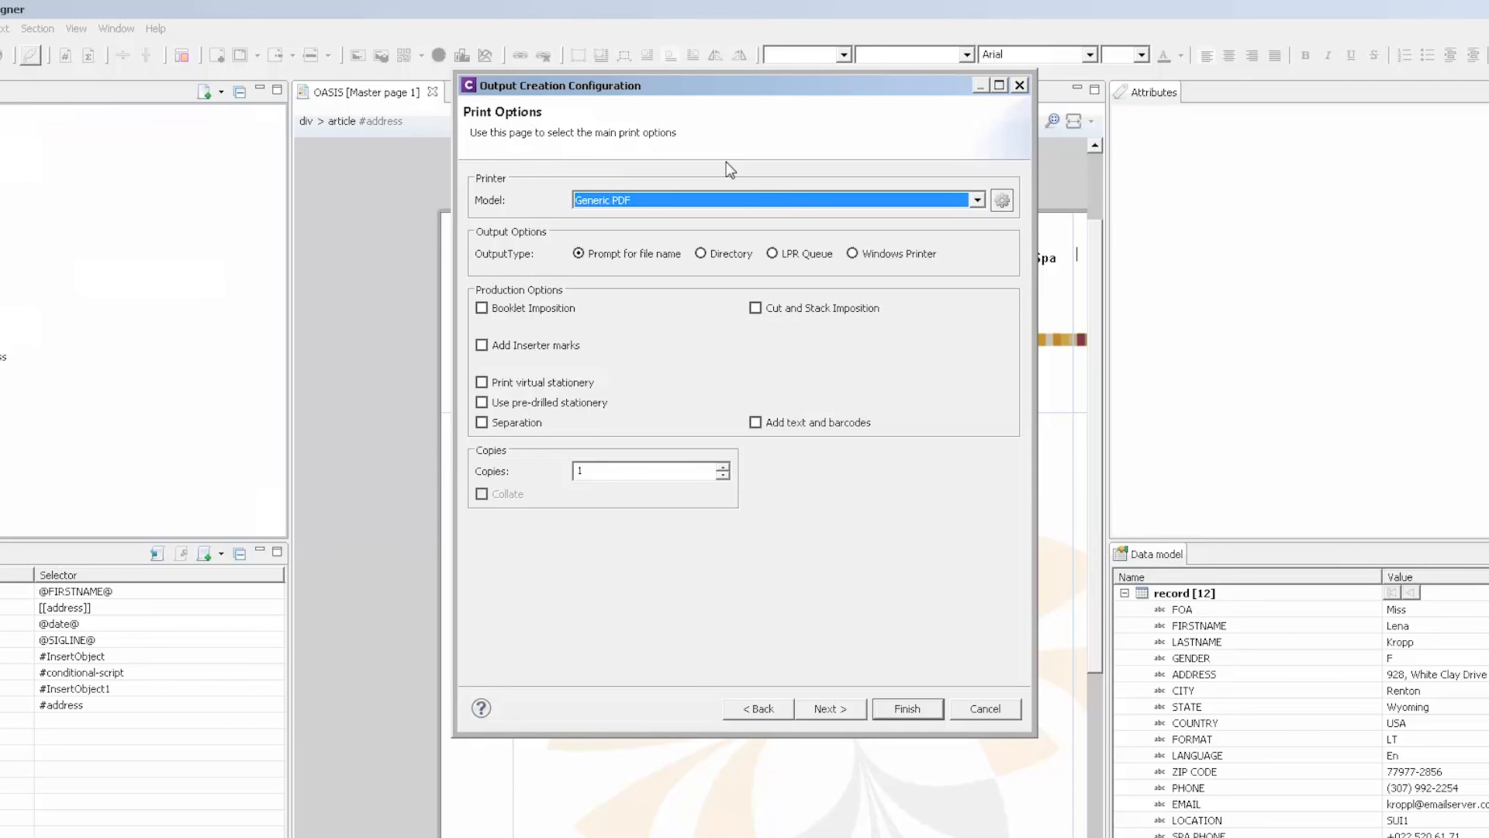
{"action": "left_click", "coordinate": [867, 256]}
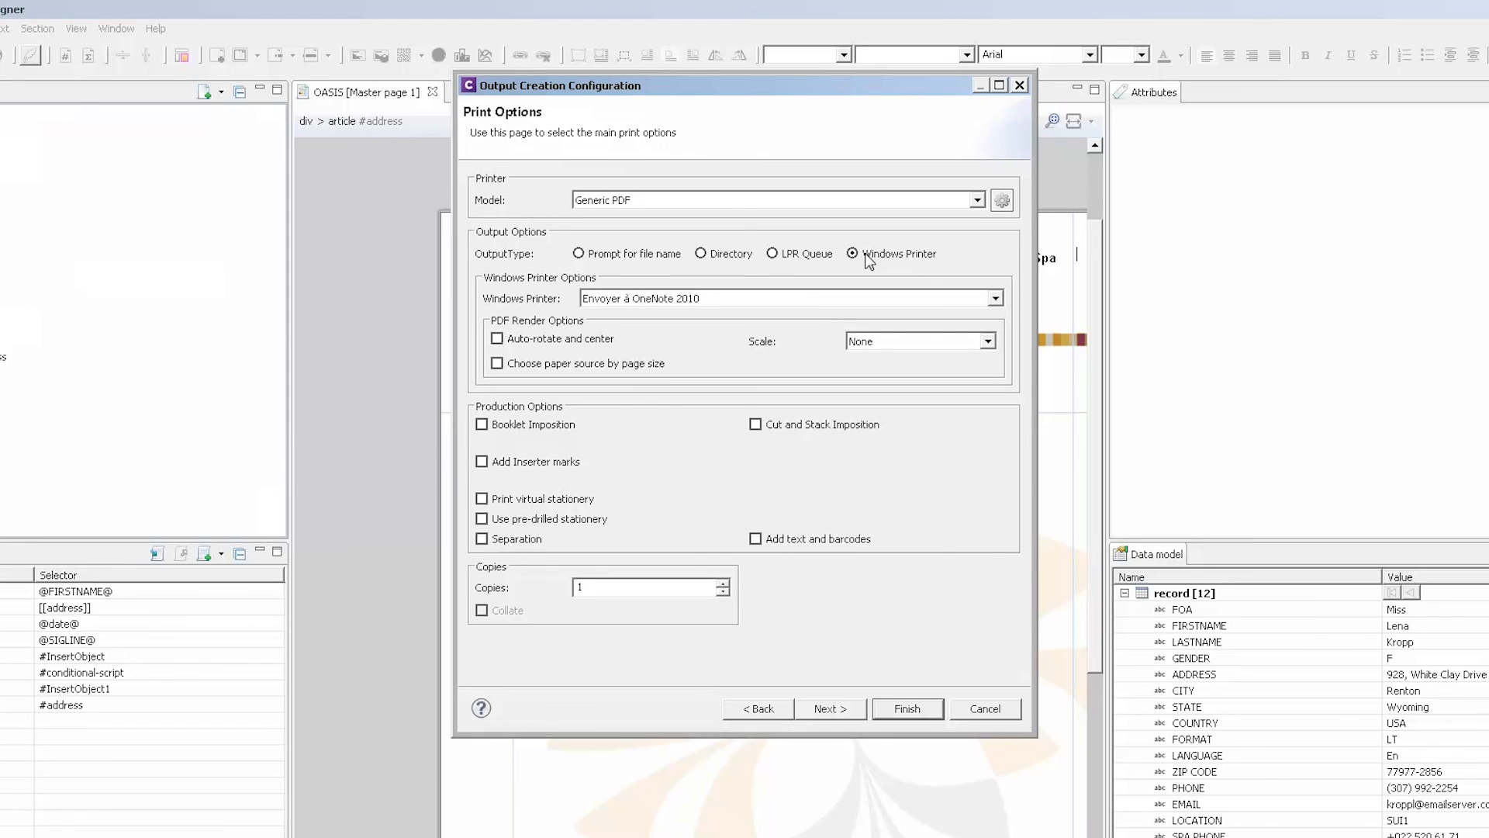
{"action": "left_click", "coordinate": [579, 256]}
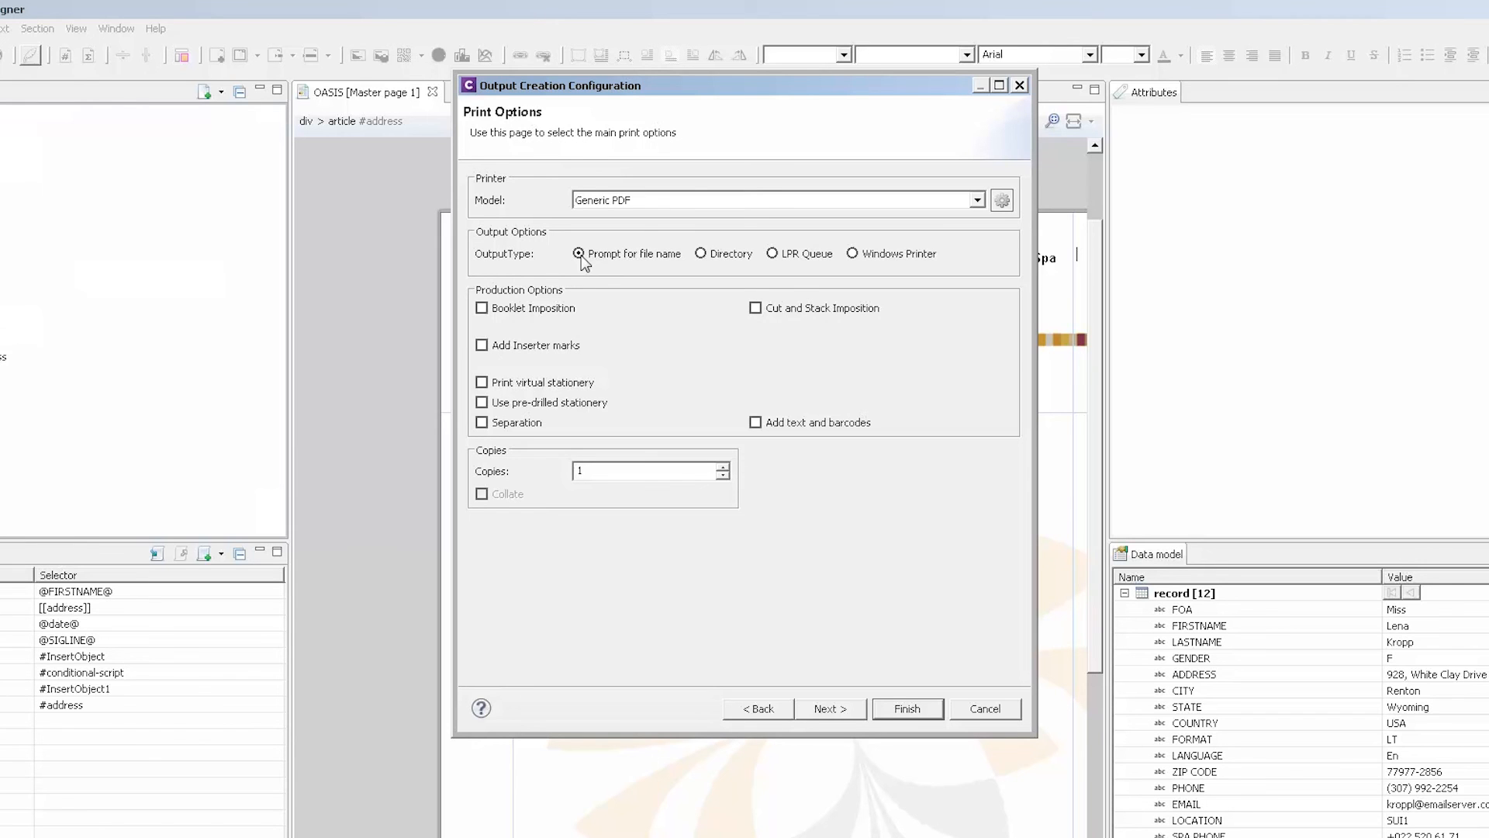
{"action": "left_click", "coordinate": [483, 384]}
Step: Try Cut and Stack Imposition and review its imposition options
{"action": "left_click", "coordinate": [785, 309]}
{"action": "left_click", "coordinate": [807, 710]}
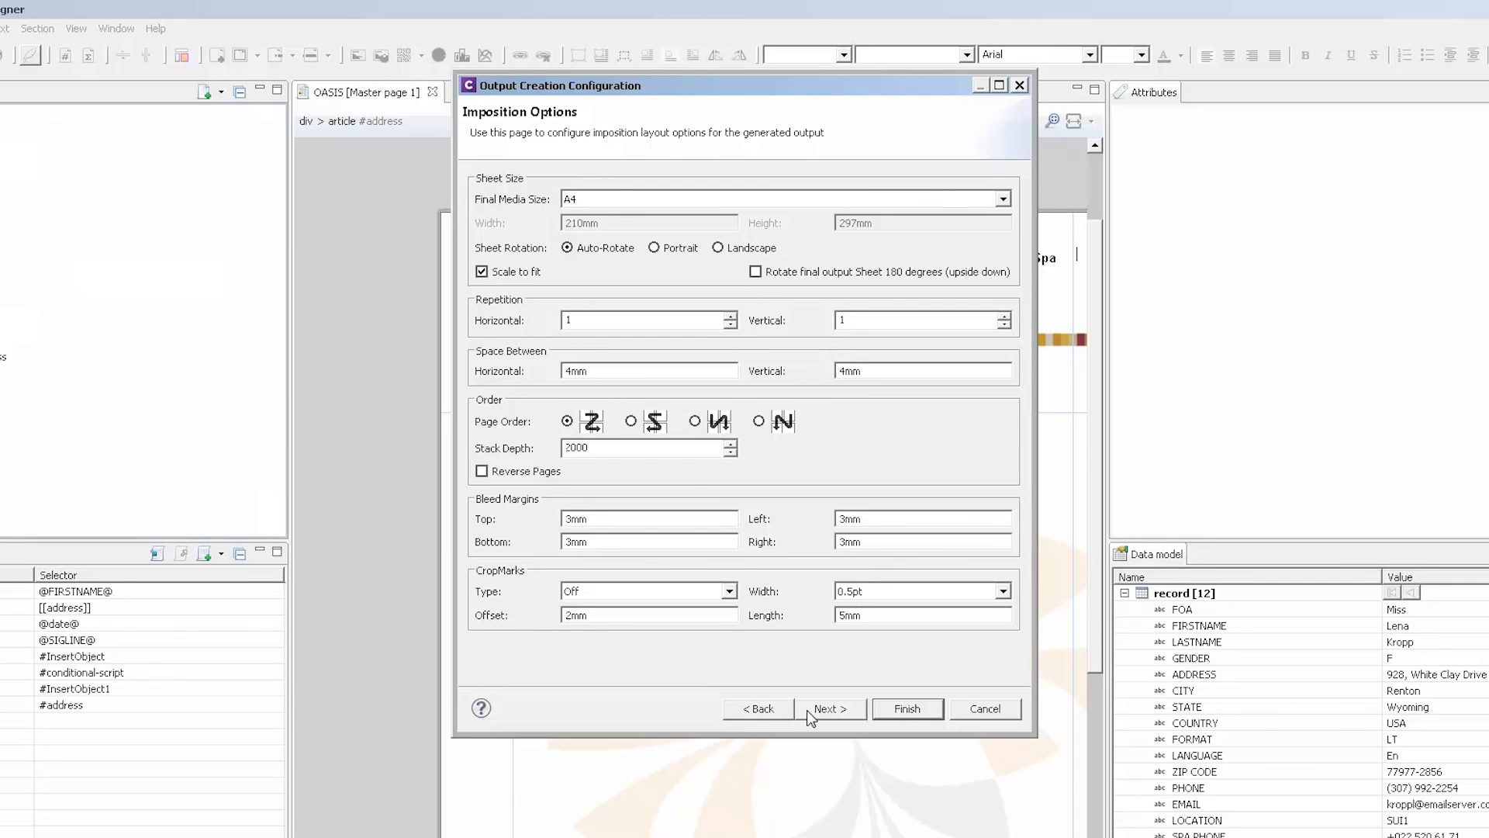
{"action": "left_click", "coordinate": [758, 708]}
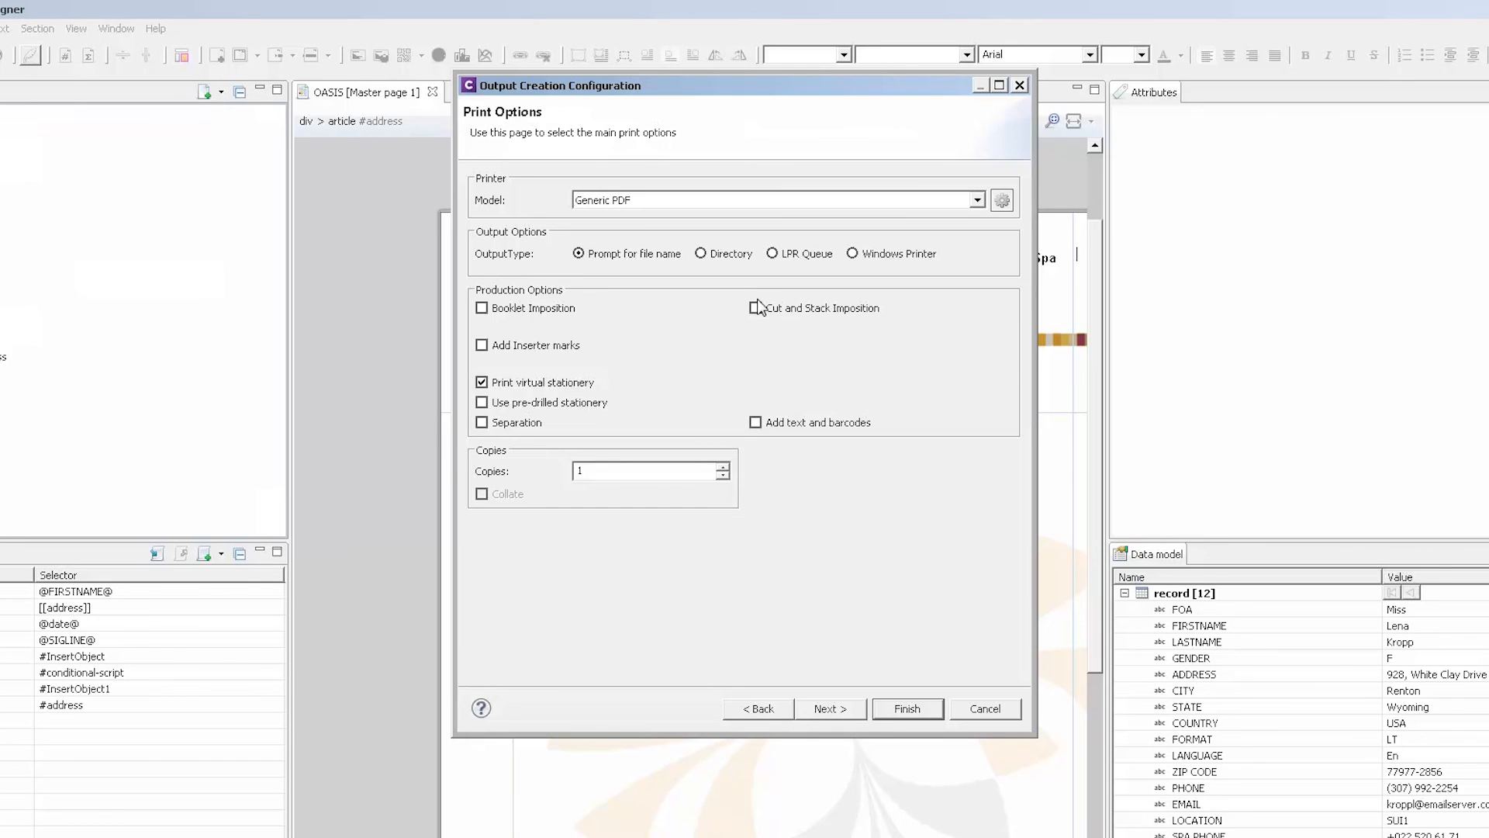
Step: Enable inserter marks and separation in the production options, and proceed to the separation options
{"action": "left_click", "coordinate": [481, 345]}
{"action": "left_click", "coordinate": [481, 423]}
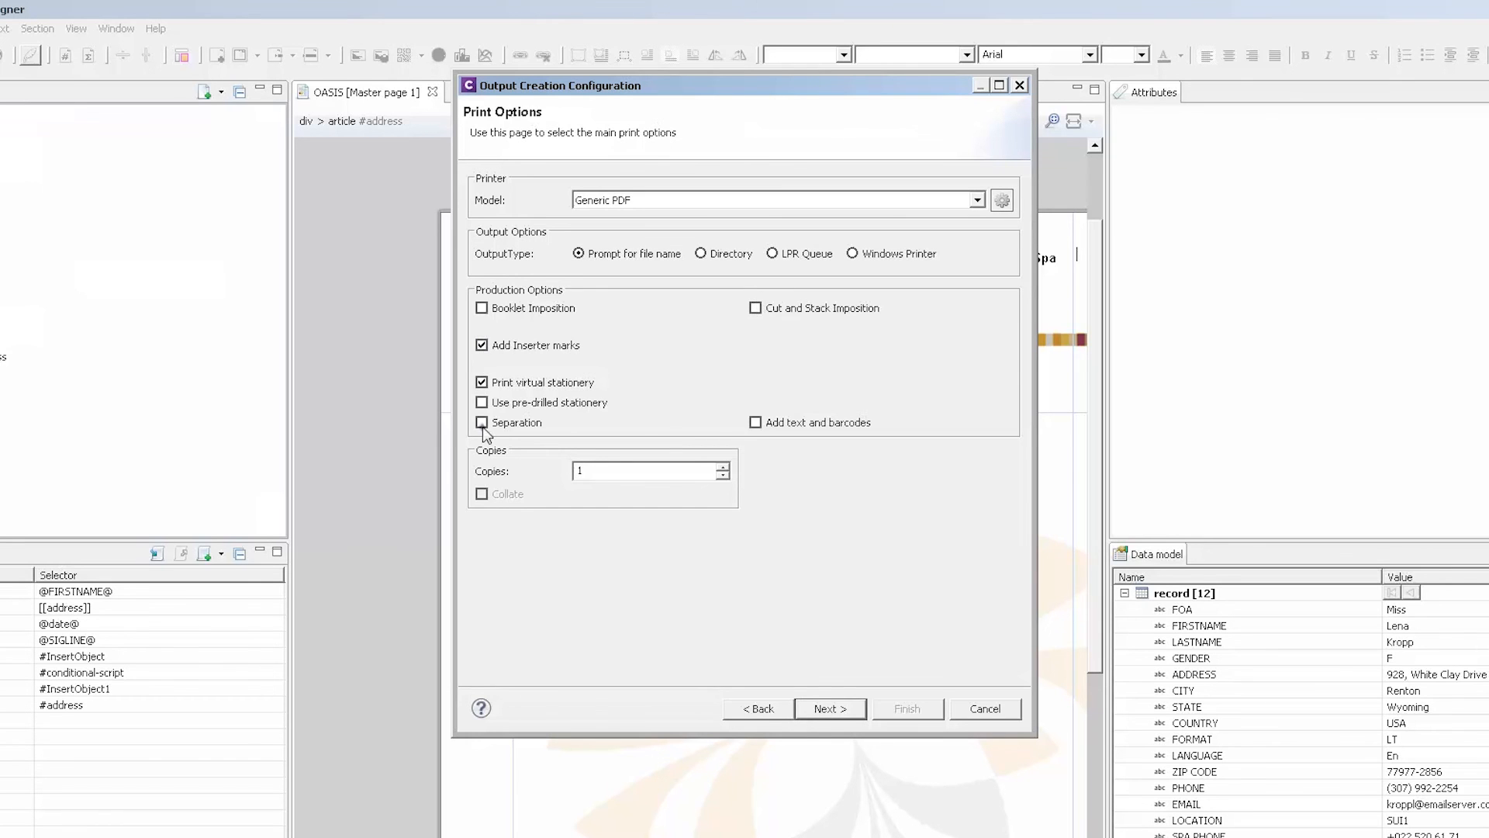
{"action": "left_click", "coordinate": [830, 708]}
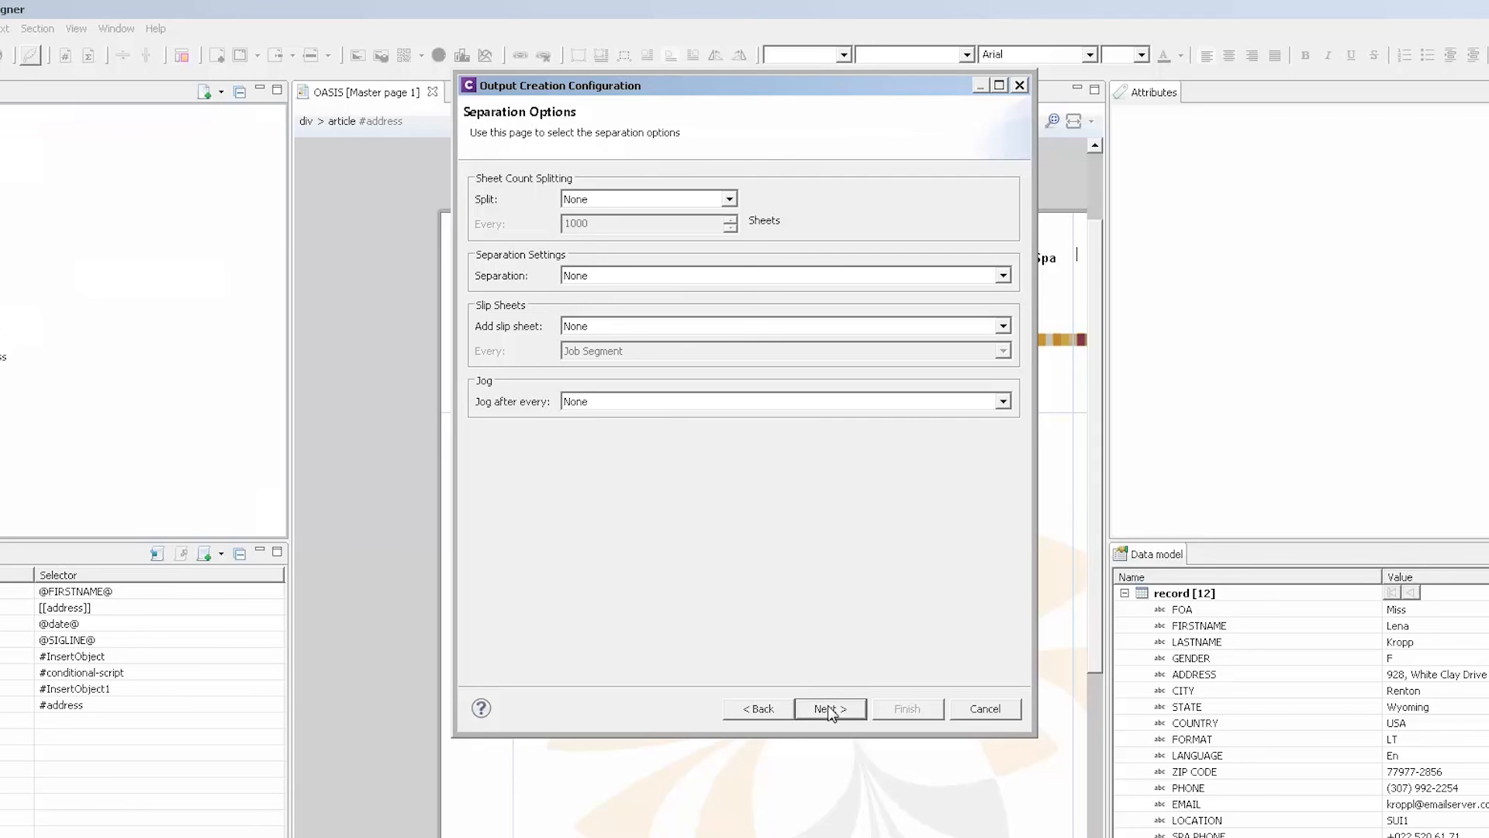
Step: Try splitting the output at exactly every 1000 sheets
{"action": "left_click", "coordinate": [605, 199]}
{"action": "left_click", "coordinate": [605, 224]}
{"action": "left_click", "coordinate": [605, 223]}
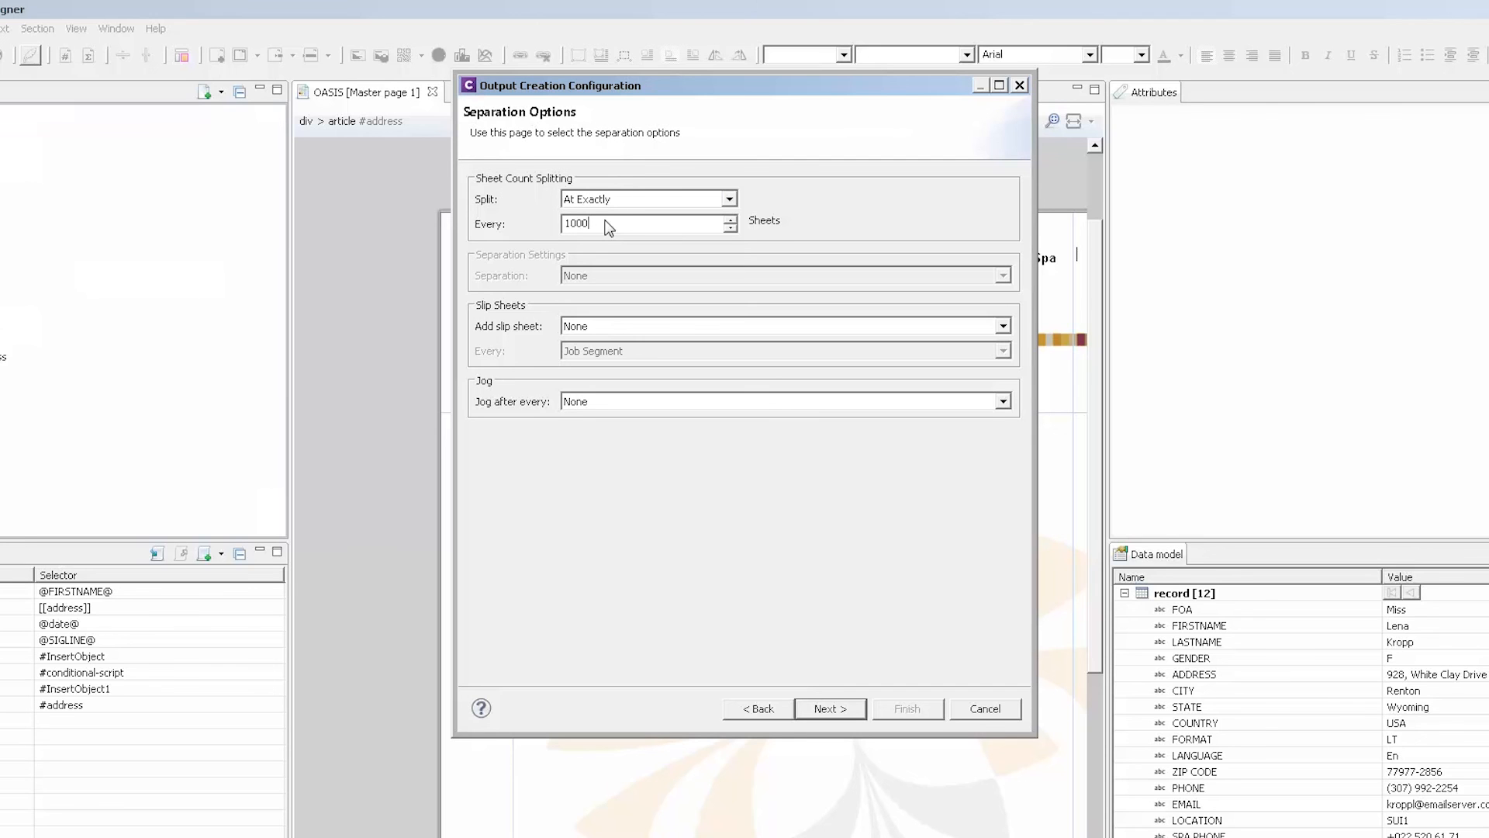
{"action": "left_click", "coordinate": [609, 200]}
{"action": "left_click", "coordinate": [607, 214]}
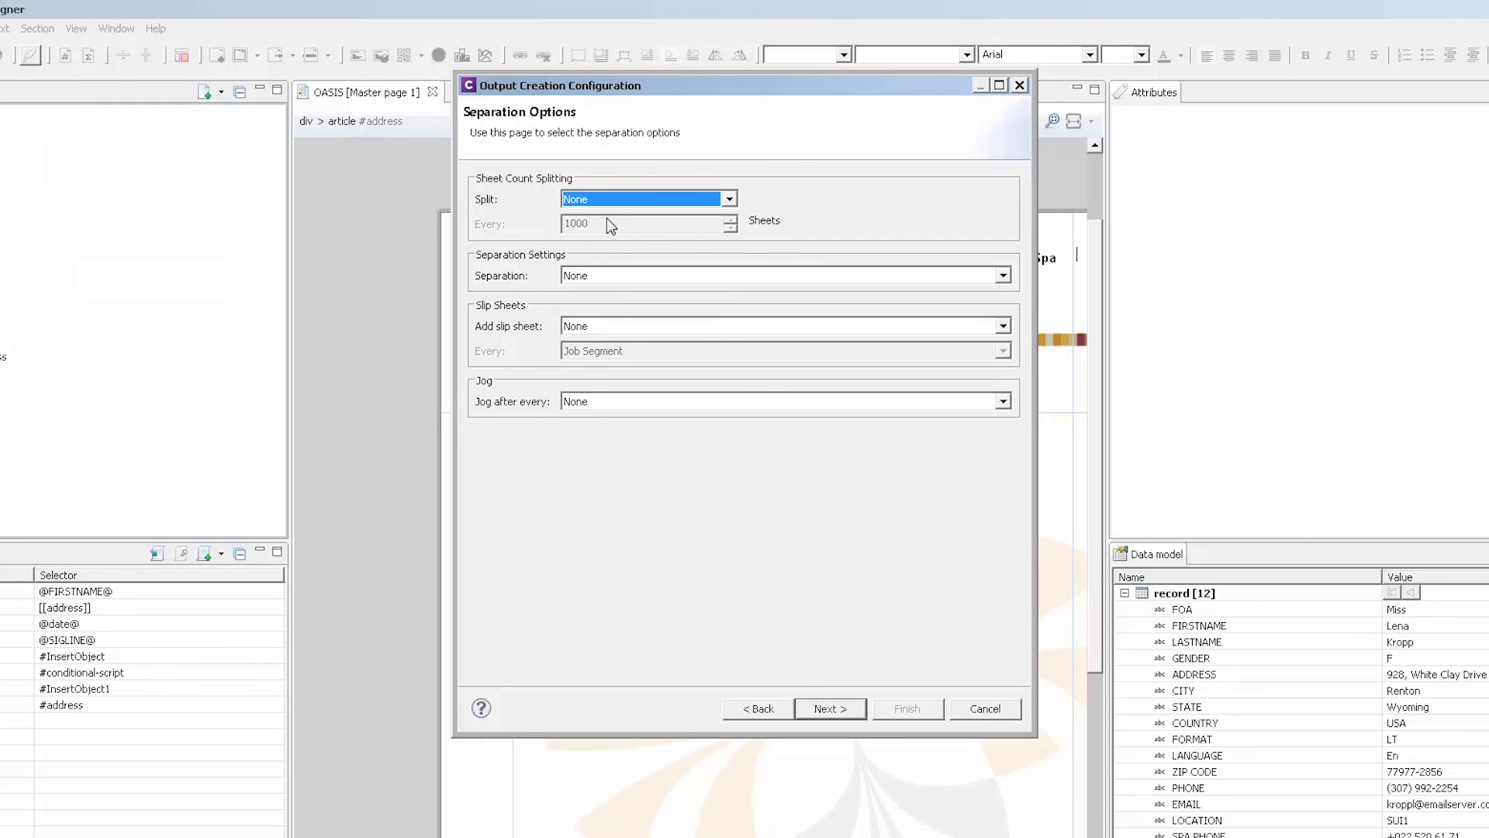
Step: Set the output separation to Job Segment and proceed to the inserter options
{"action": "left_click", "coordinate": [648, 278]}
{"action": "left_click", "coordinate": [638, 322]}
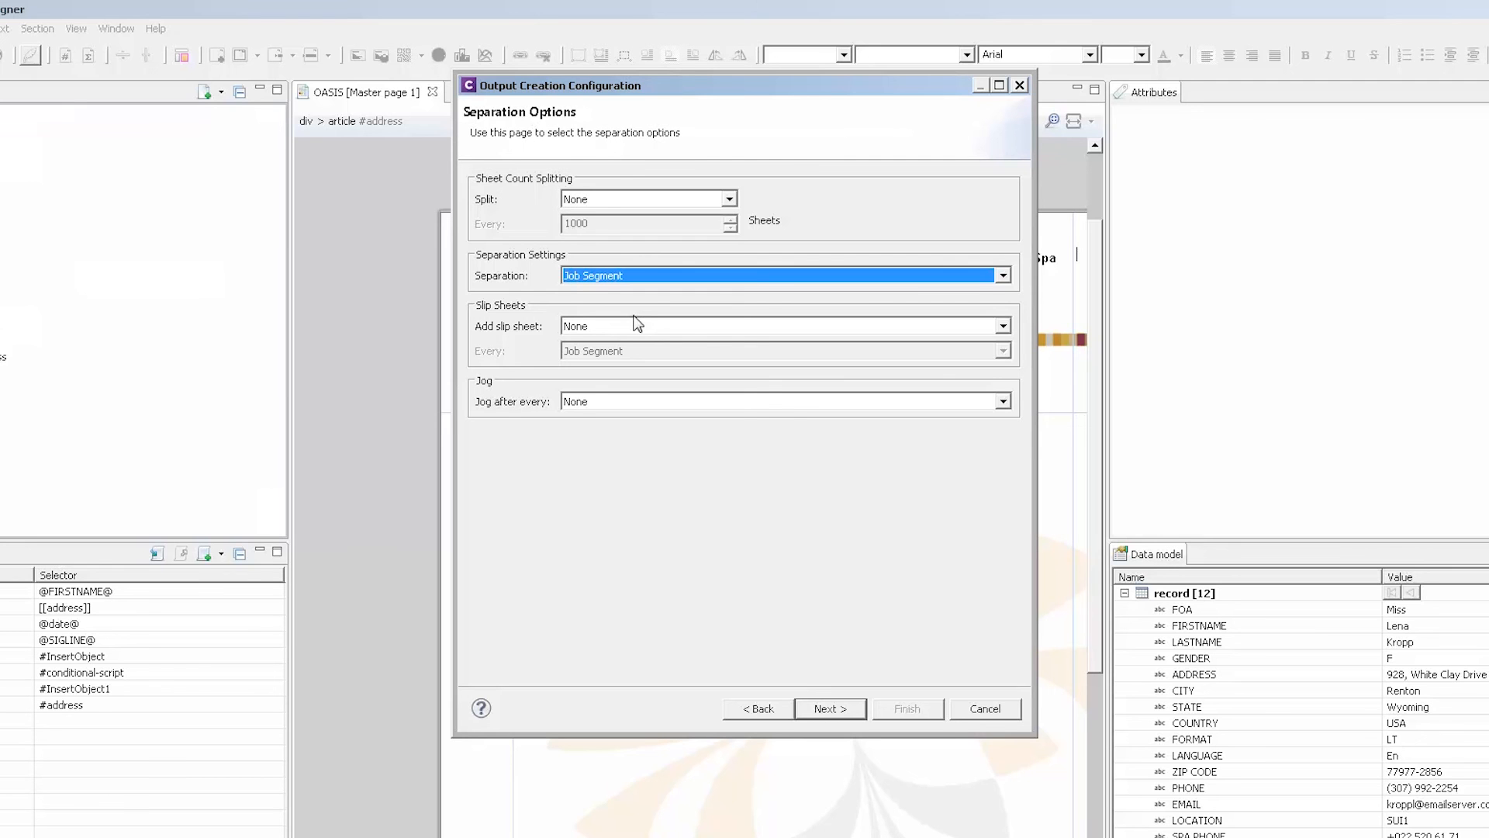
{"action": "left_click", "coordinate": [838, 716]}
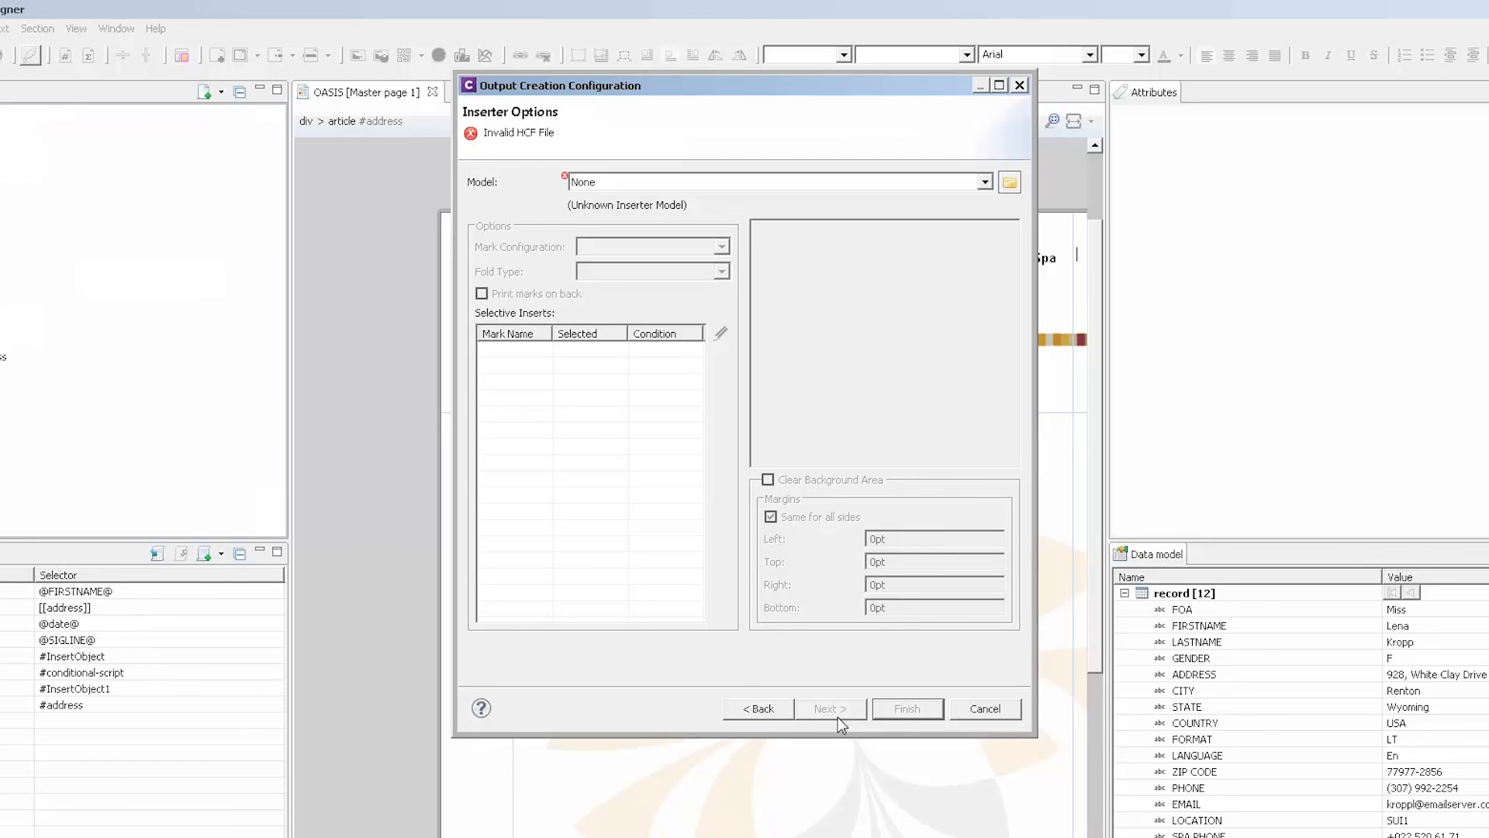
Step: Load DI900-950-39L-Feeder.hcf as the inserter model and proceed to the mark position options
{"action": "left_click", "coordinate": [1009, 183]}
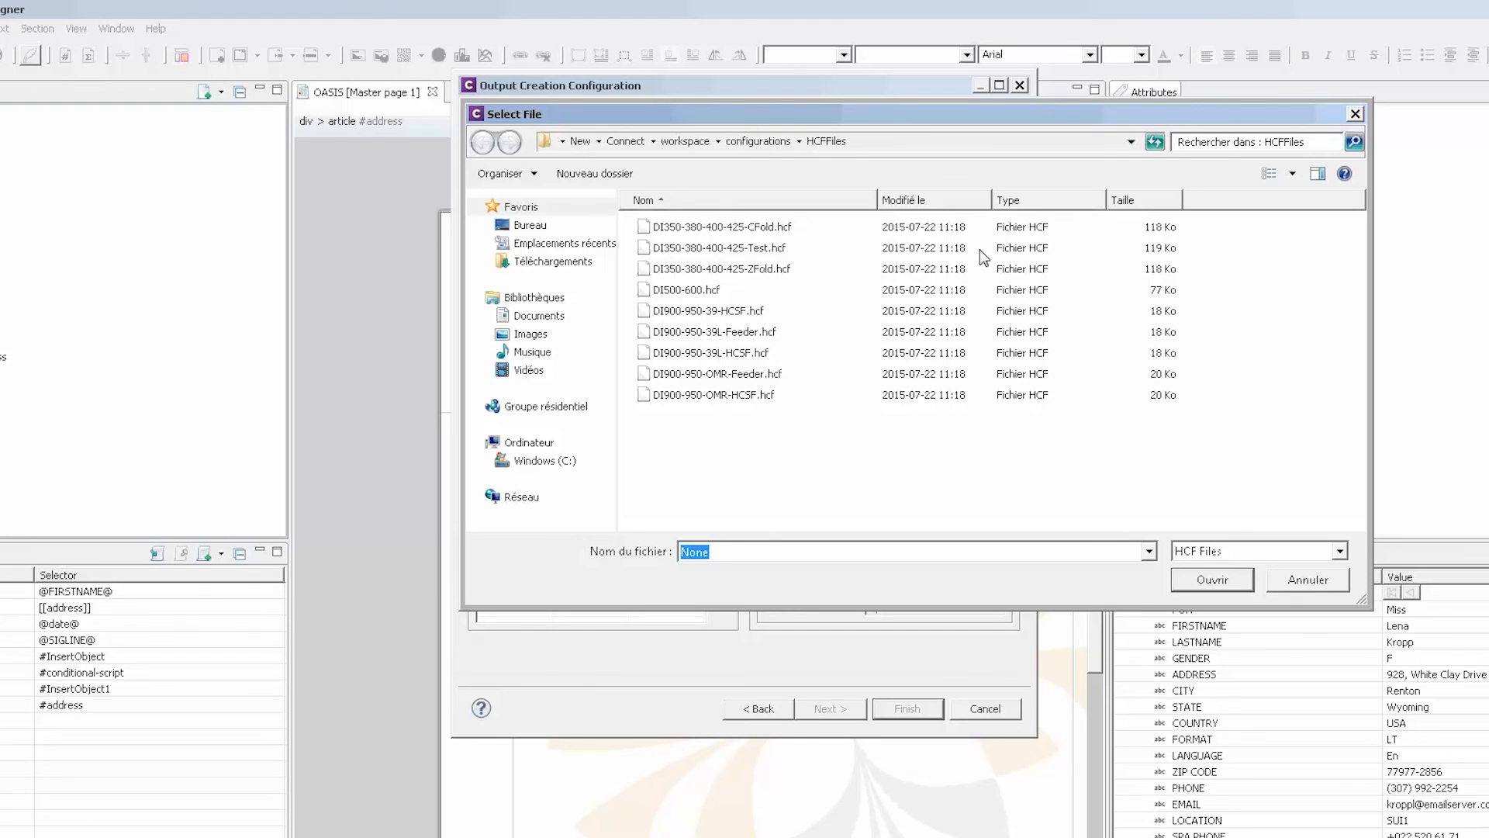
{"action": "left_click", "coordinate": [703, 334]}
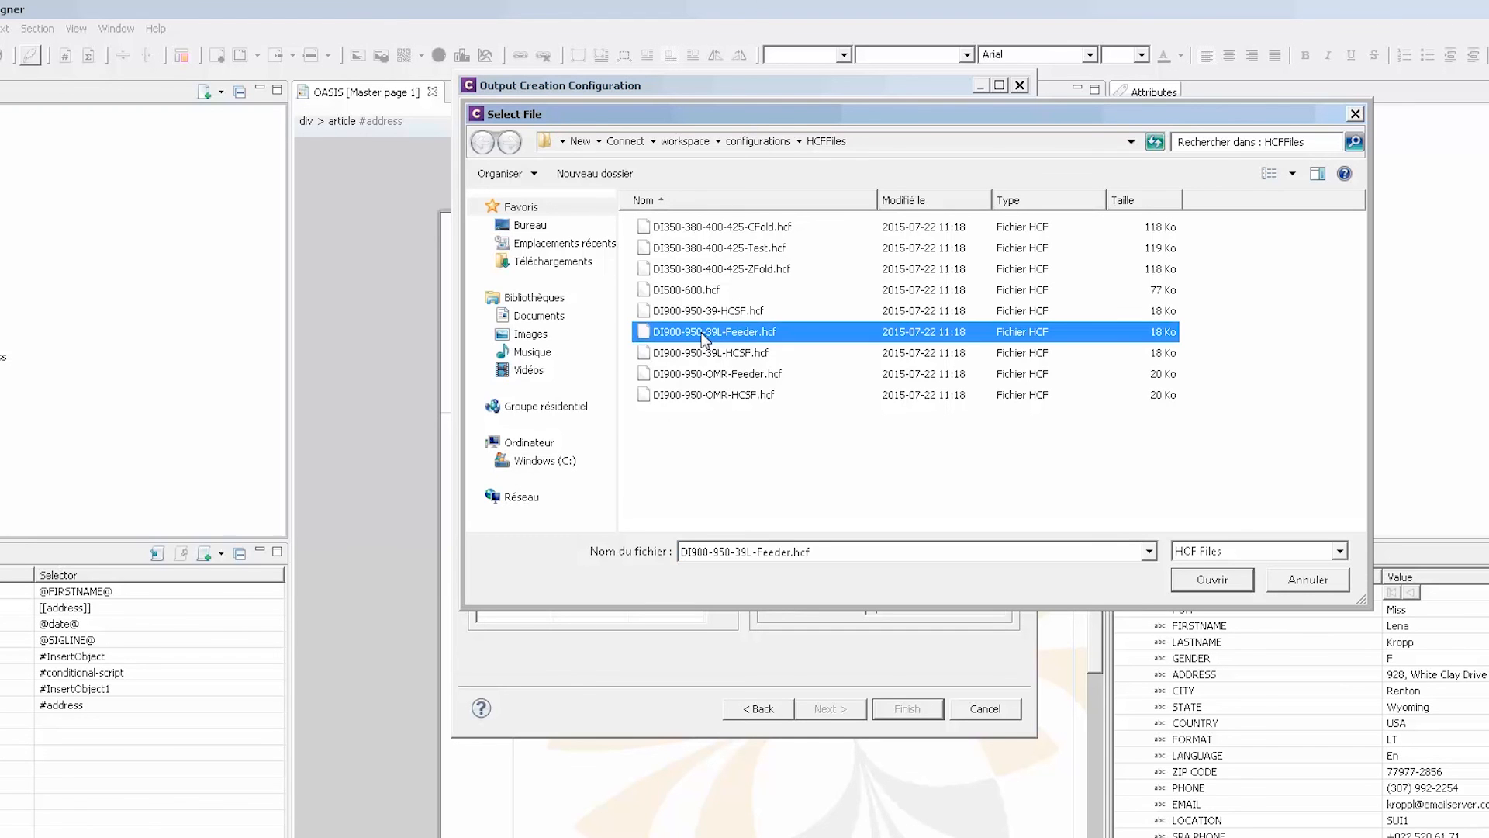
{"action": "left_click", "coordinate": [1206, 580]}
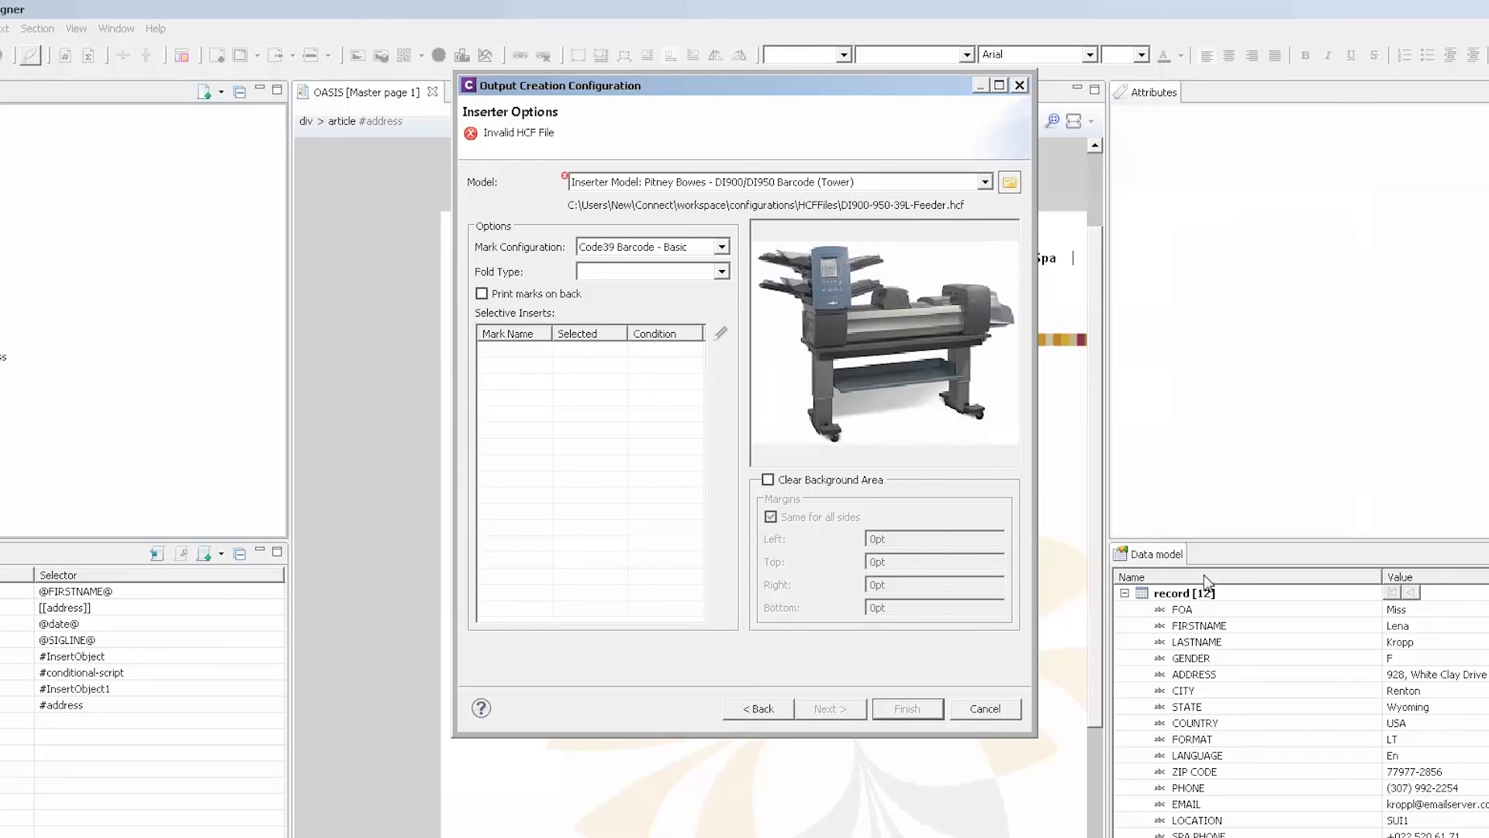
{"action": "left_click", "coordinate": [838, 709]}
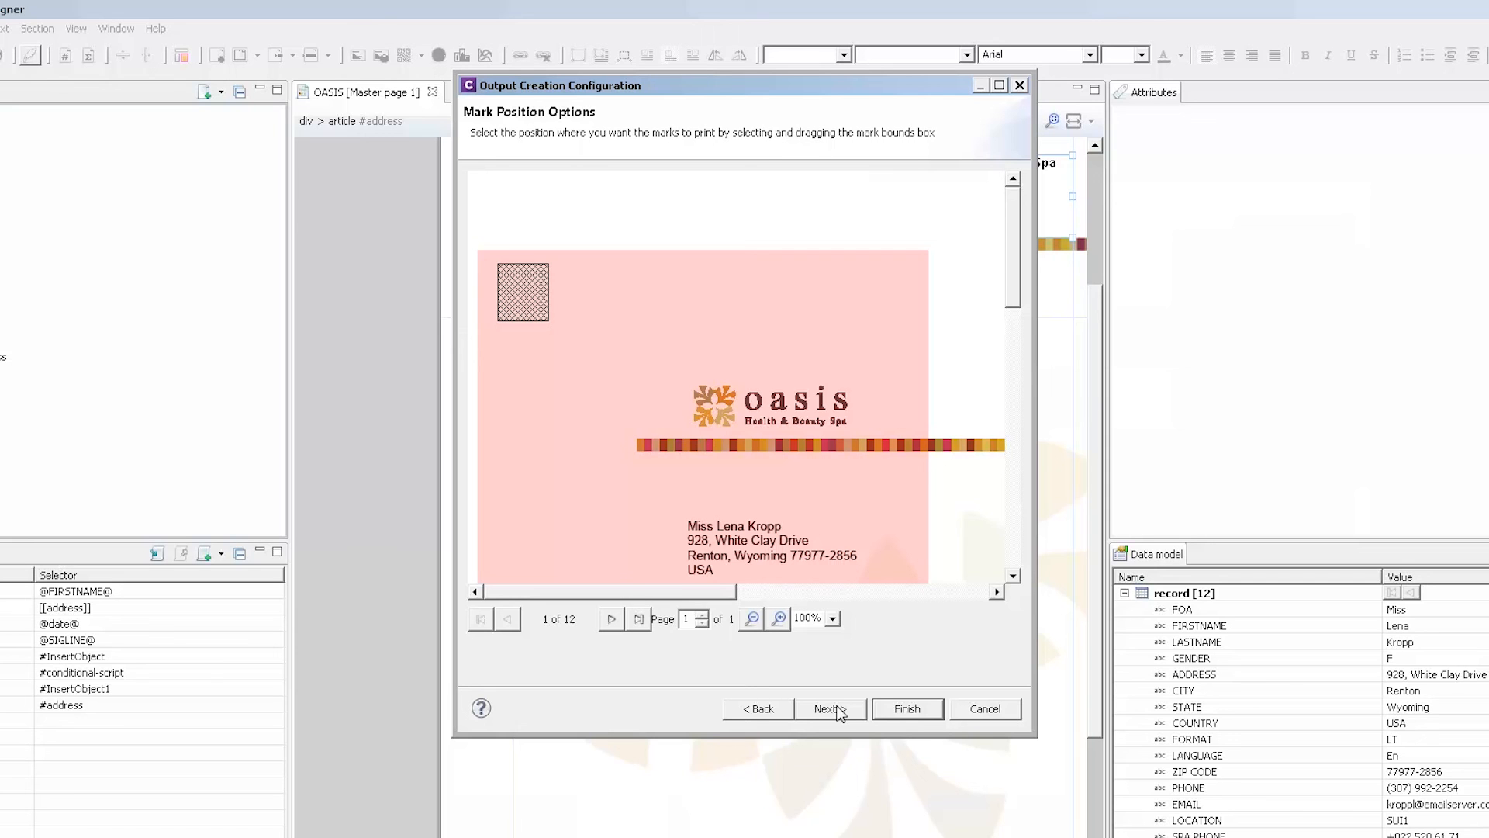
Step: Keep the inserter mark position and set the PDF type to PDF-VT
{"action": "left_click", "coordinate": [840, 712]}
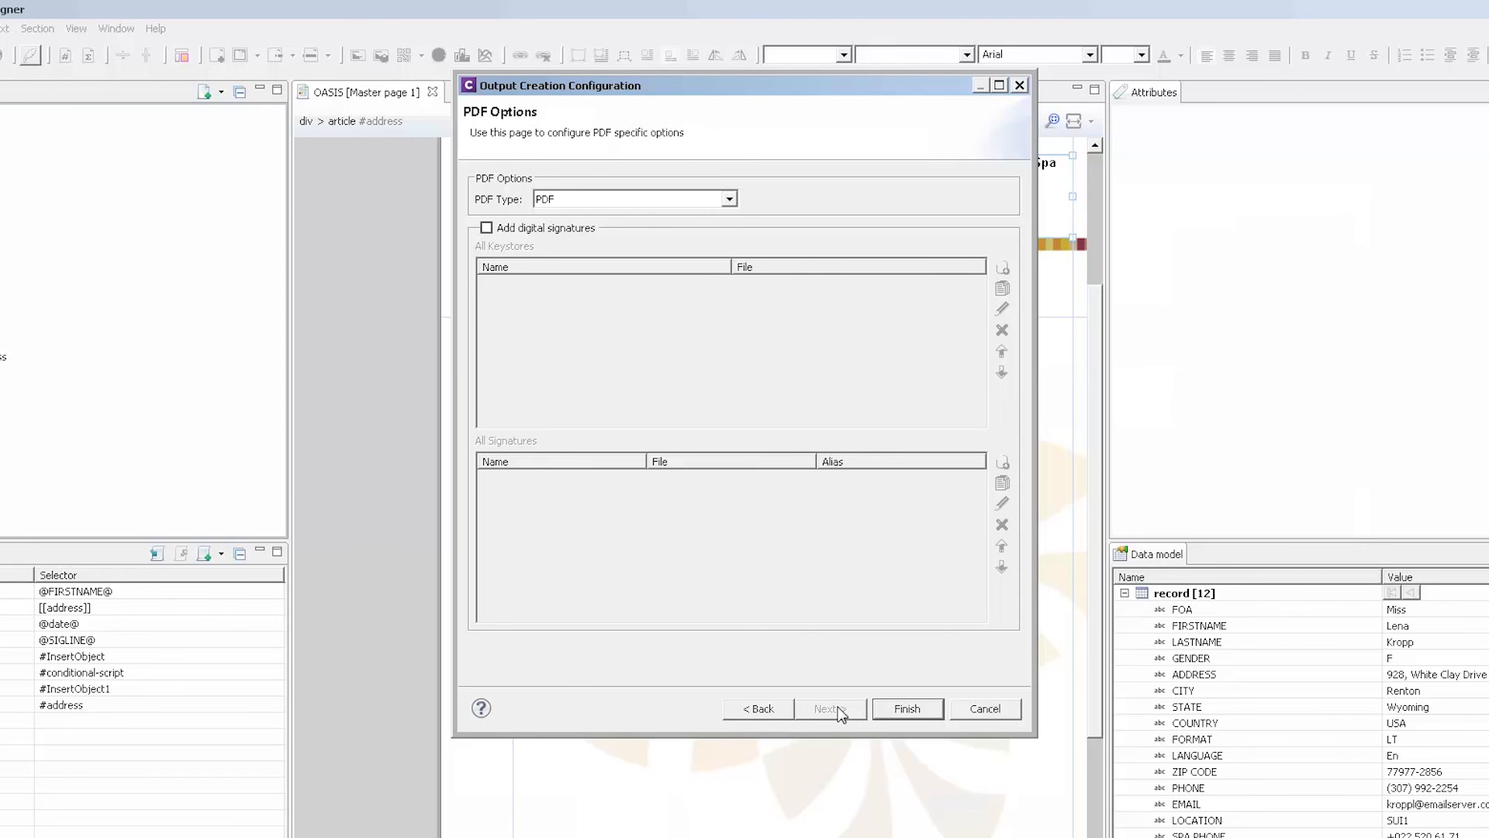
{"action": "left_click", "coordinate": [730, 200]}
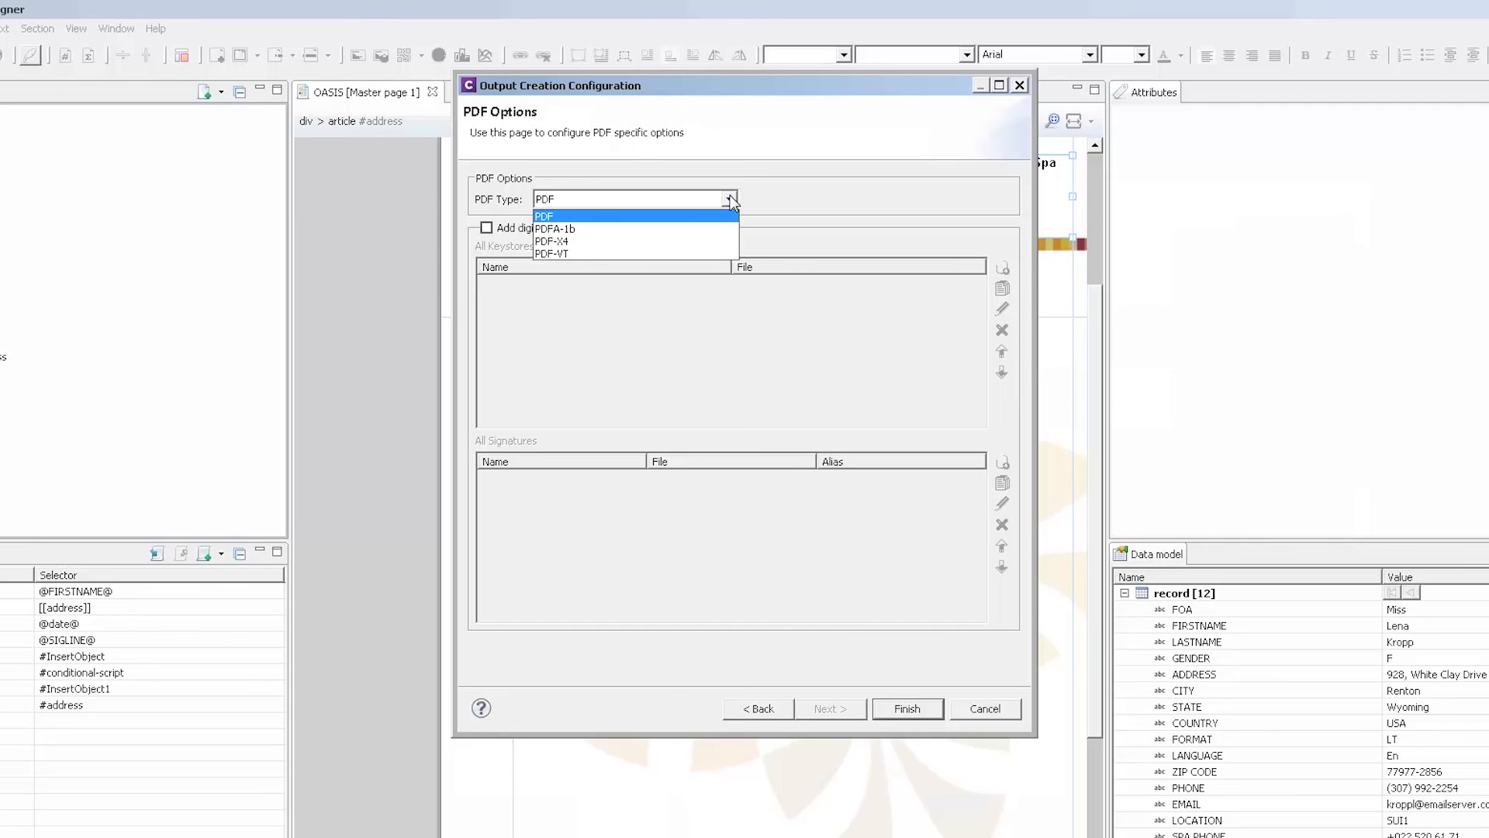
{"action": "left_click", "coordinate": [571, 255]}
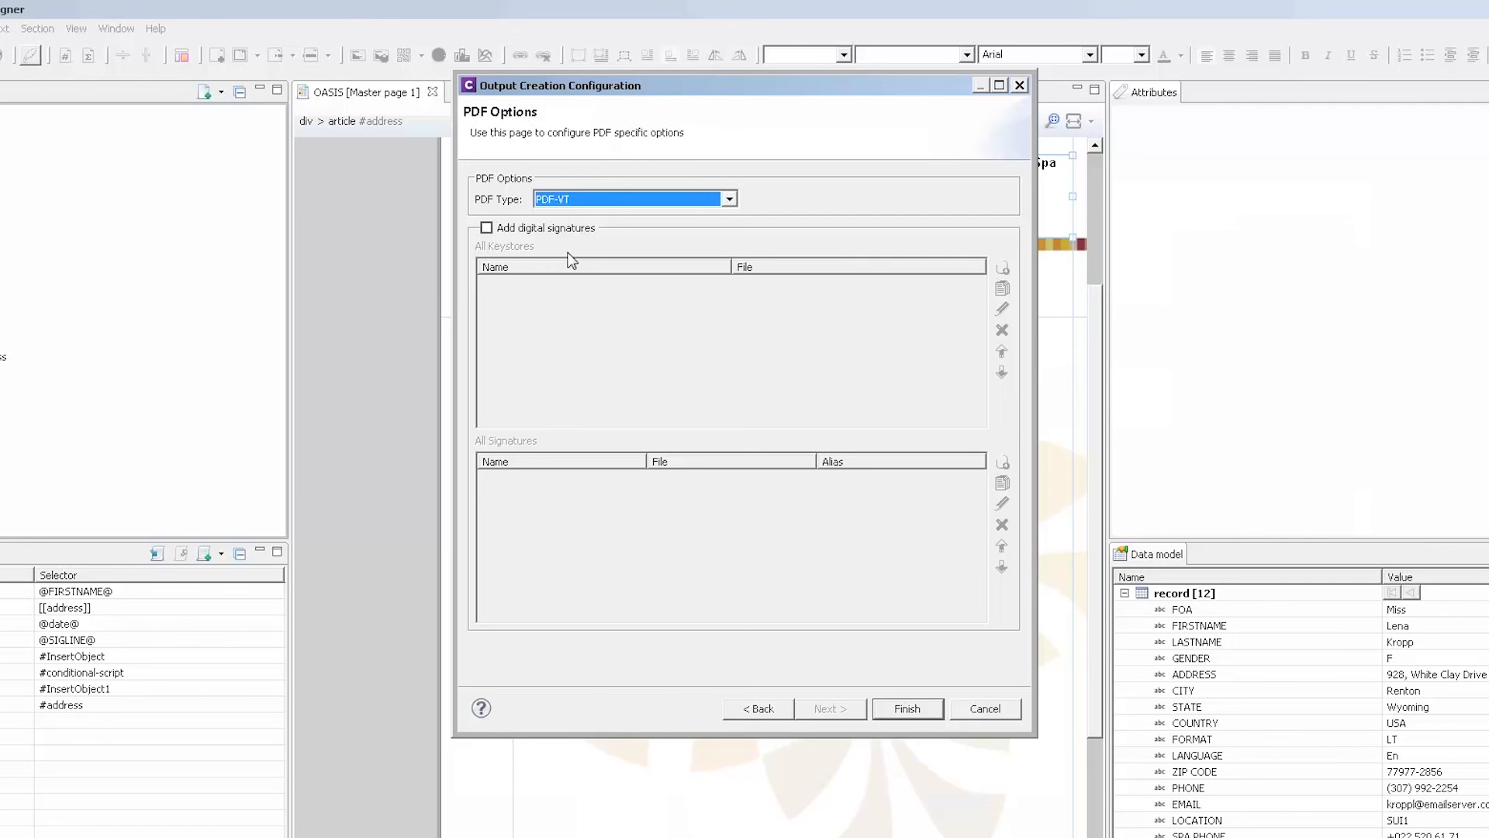
Step: Finish the output creation configuration and save it as a preset named inserters
{"action": "left_click", "coordinate": [907, 708]}
{"action": "type", "text": "invoices"}
{"action": "left_click", "coordinate": [824, 526]}
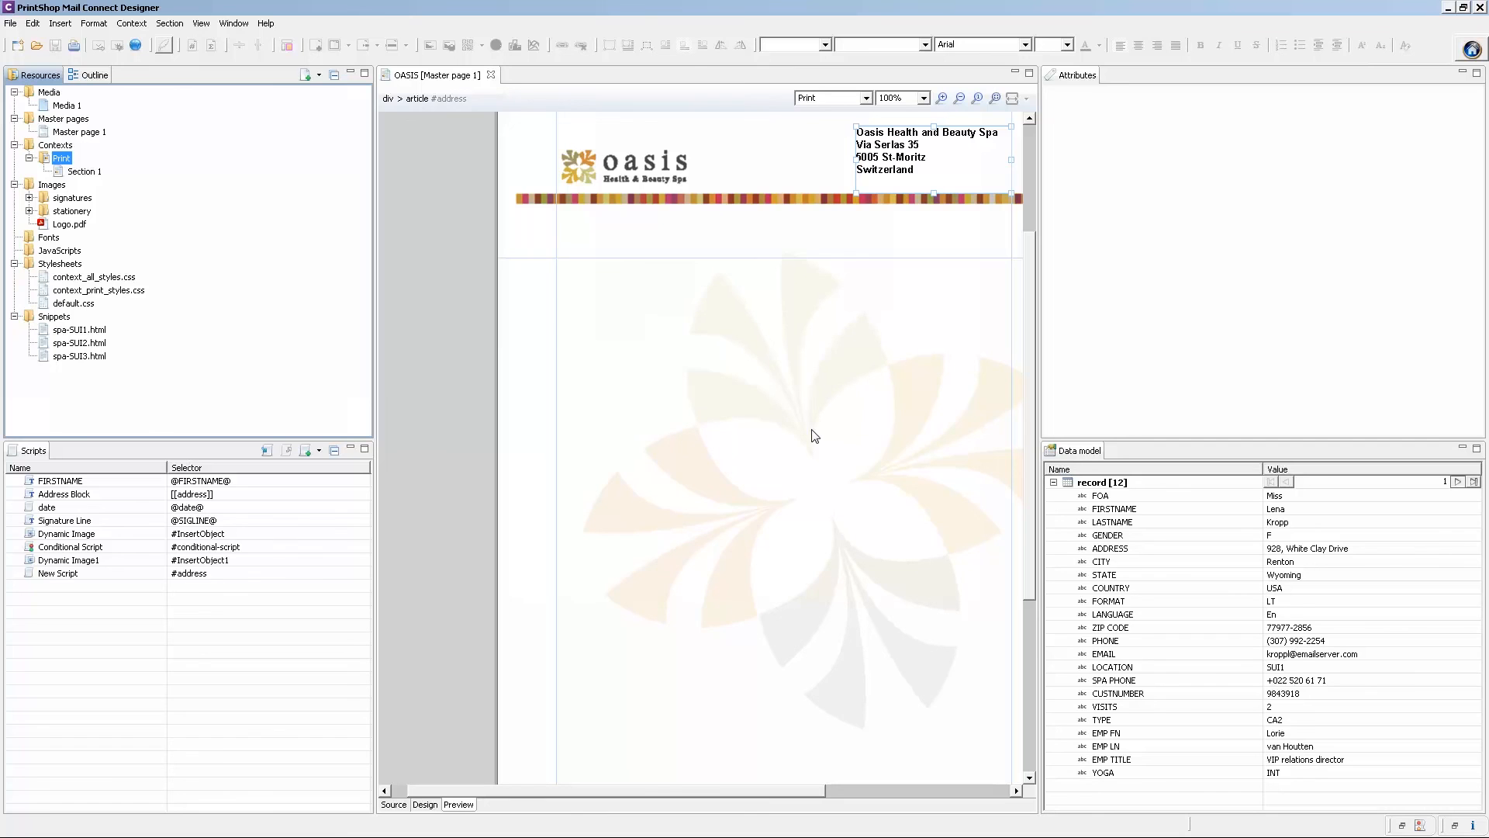
Step: Preview a print run using the inserters output settings and the test job creation preset, including its advanced options, and leave without printing
{"action": "left_click", "coordinate": [11, 23]}
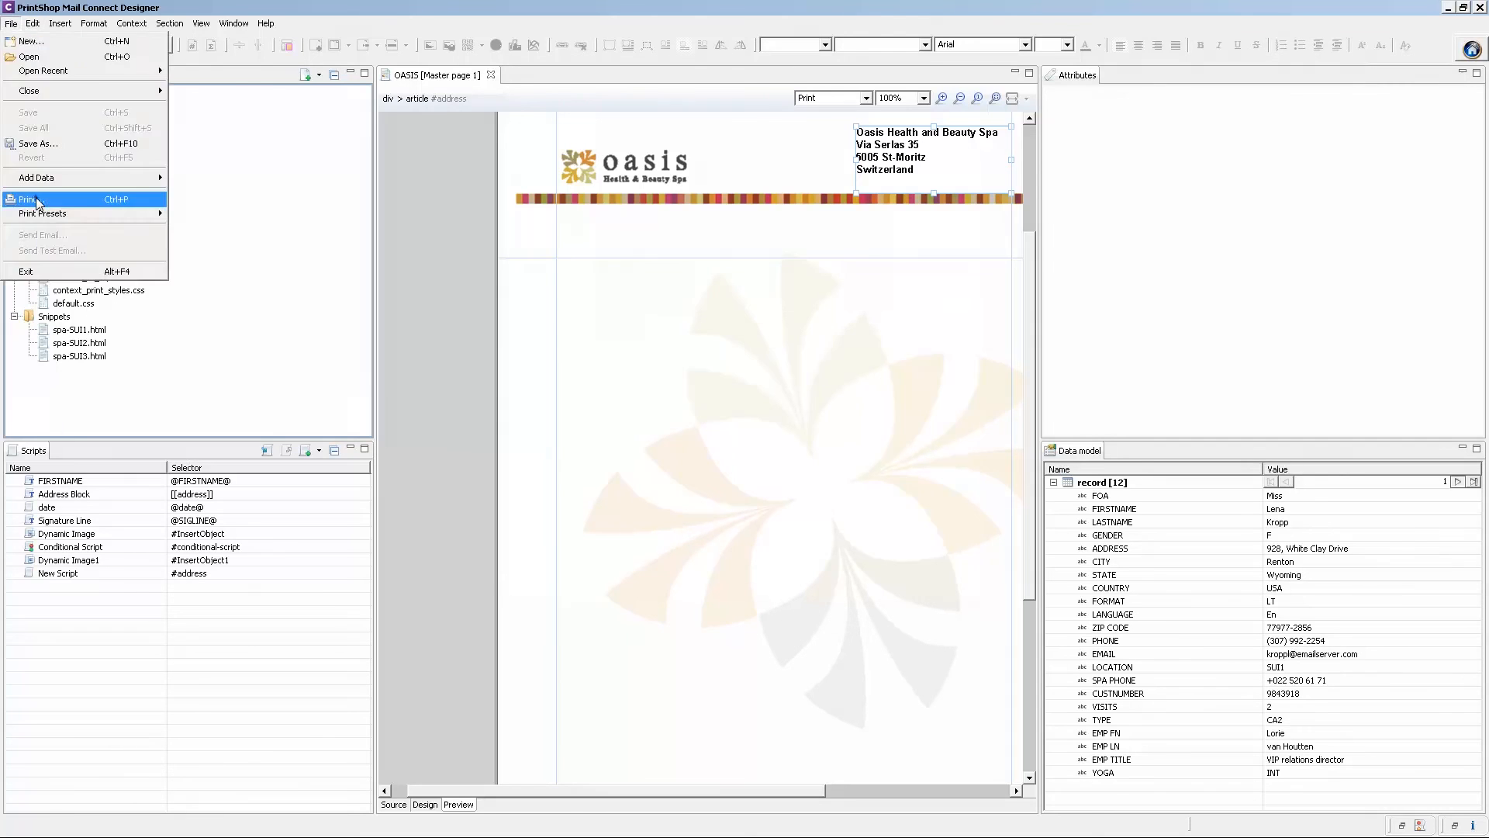
{"action": "left_click", "coordinate": [38, 202]}
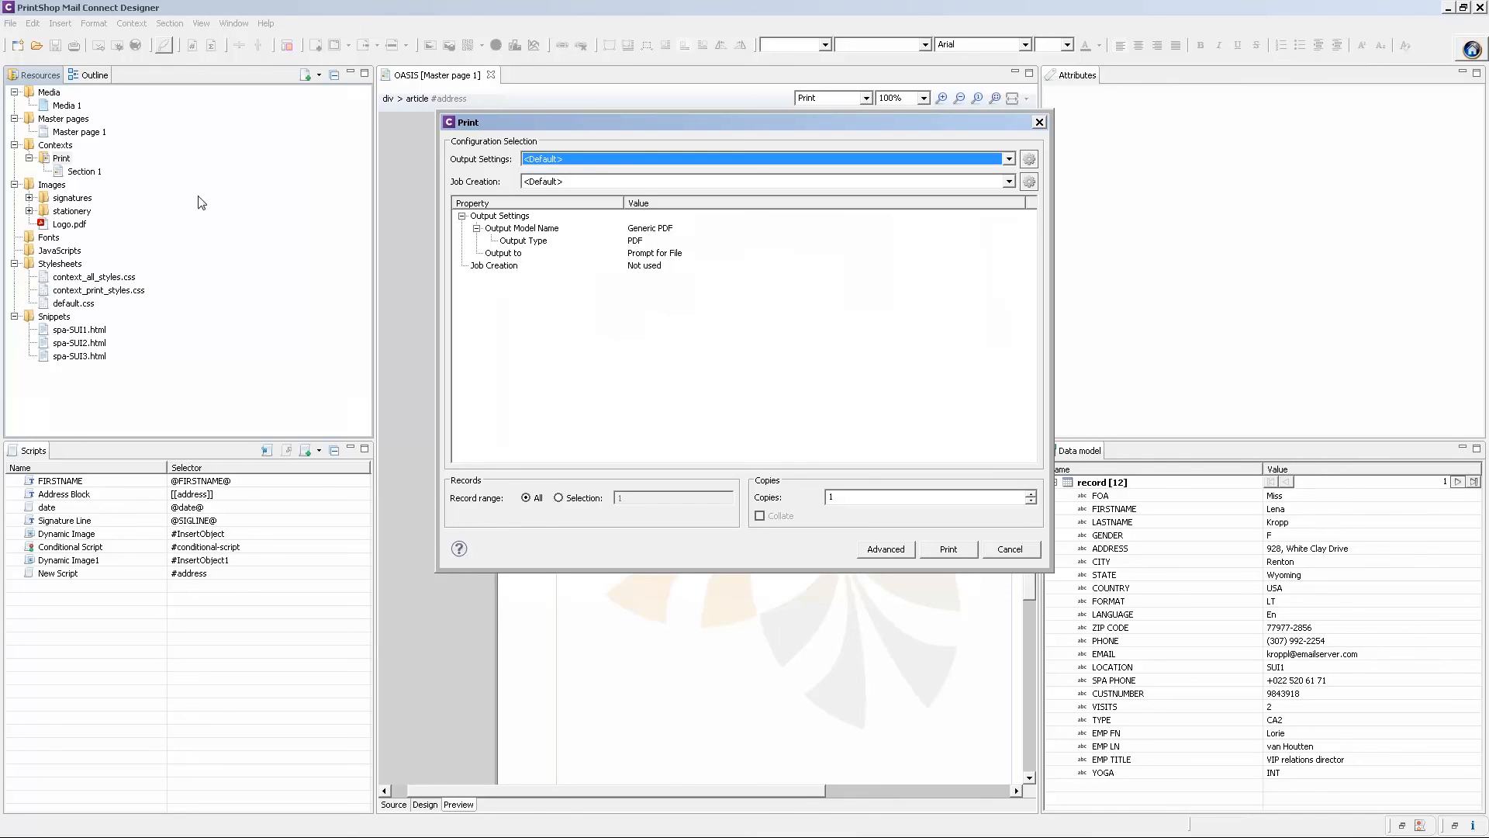
{"action": "left_click", "coordinate": [604, 160]}
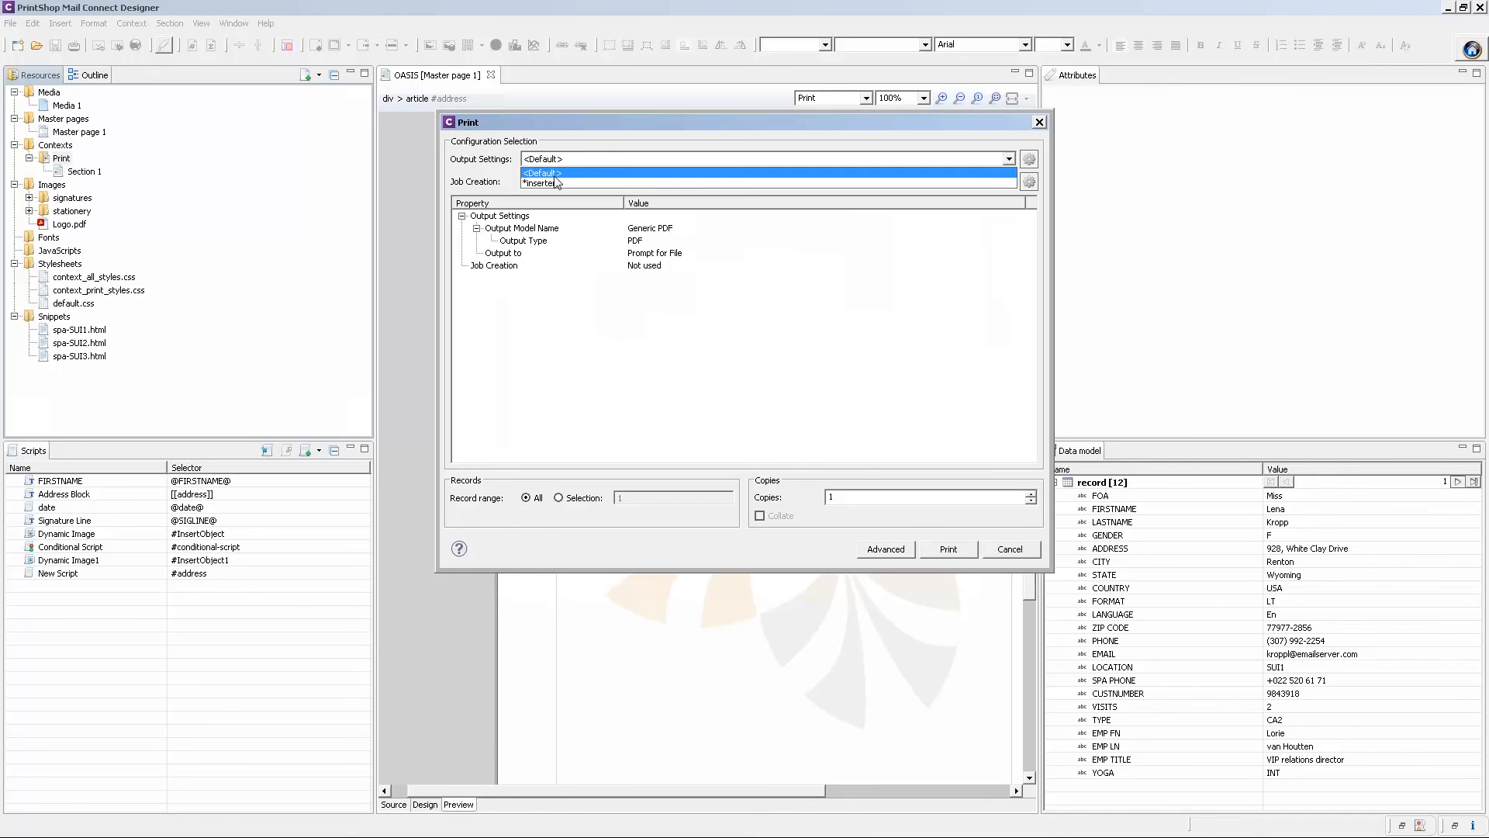
{"action": "left_click", "coordinate": [555, 182]}
{"action": "left_click", "coordinate": [554, 184]}
{"action": "left_click", "coordinate": [551, 206]}
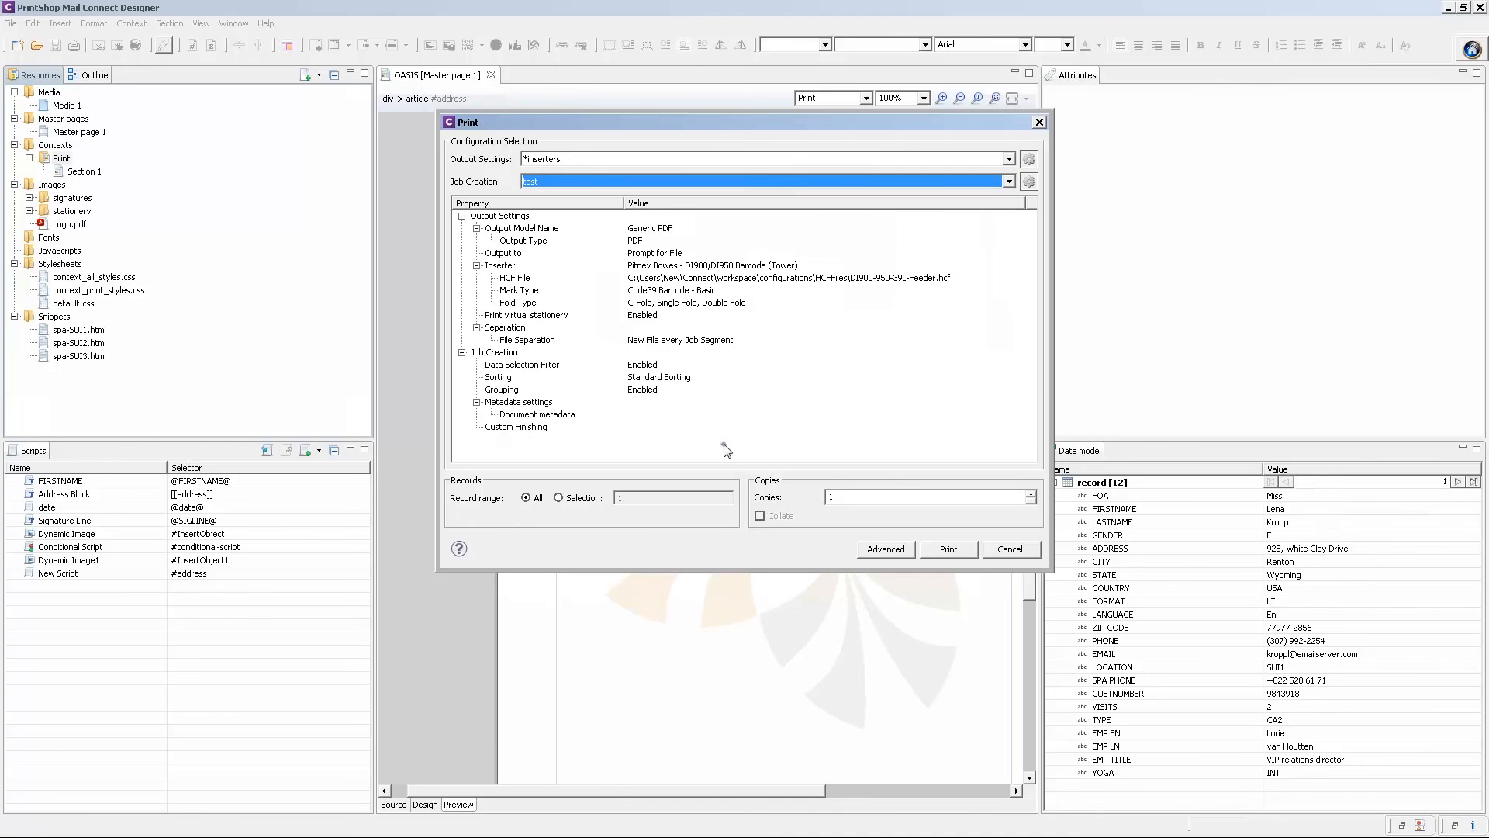
{"action": "left_click", "coordinate": [885, 550]}
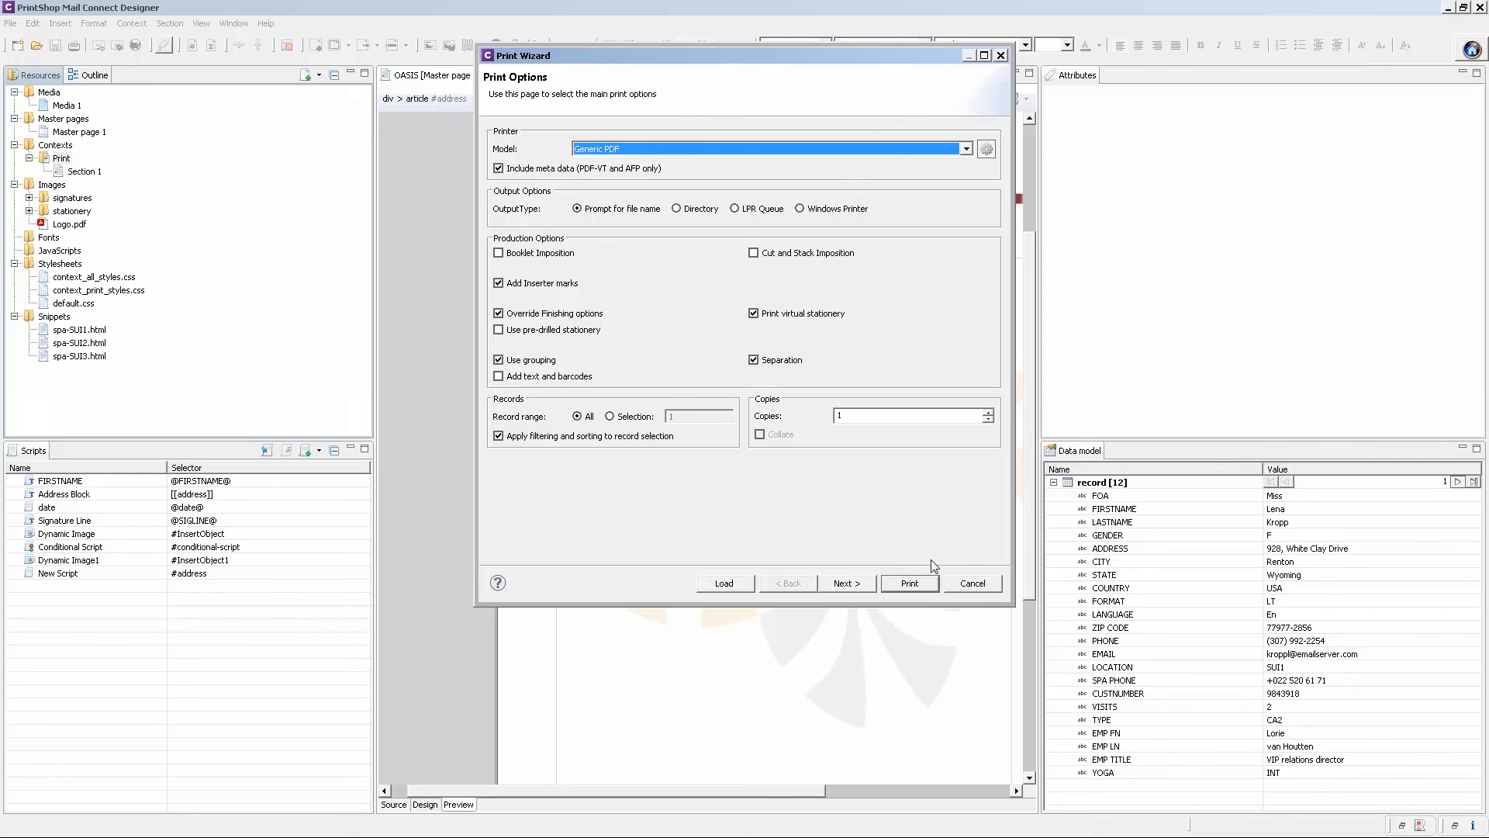
{"action": "left_click", "coordinate": [973, 584]}
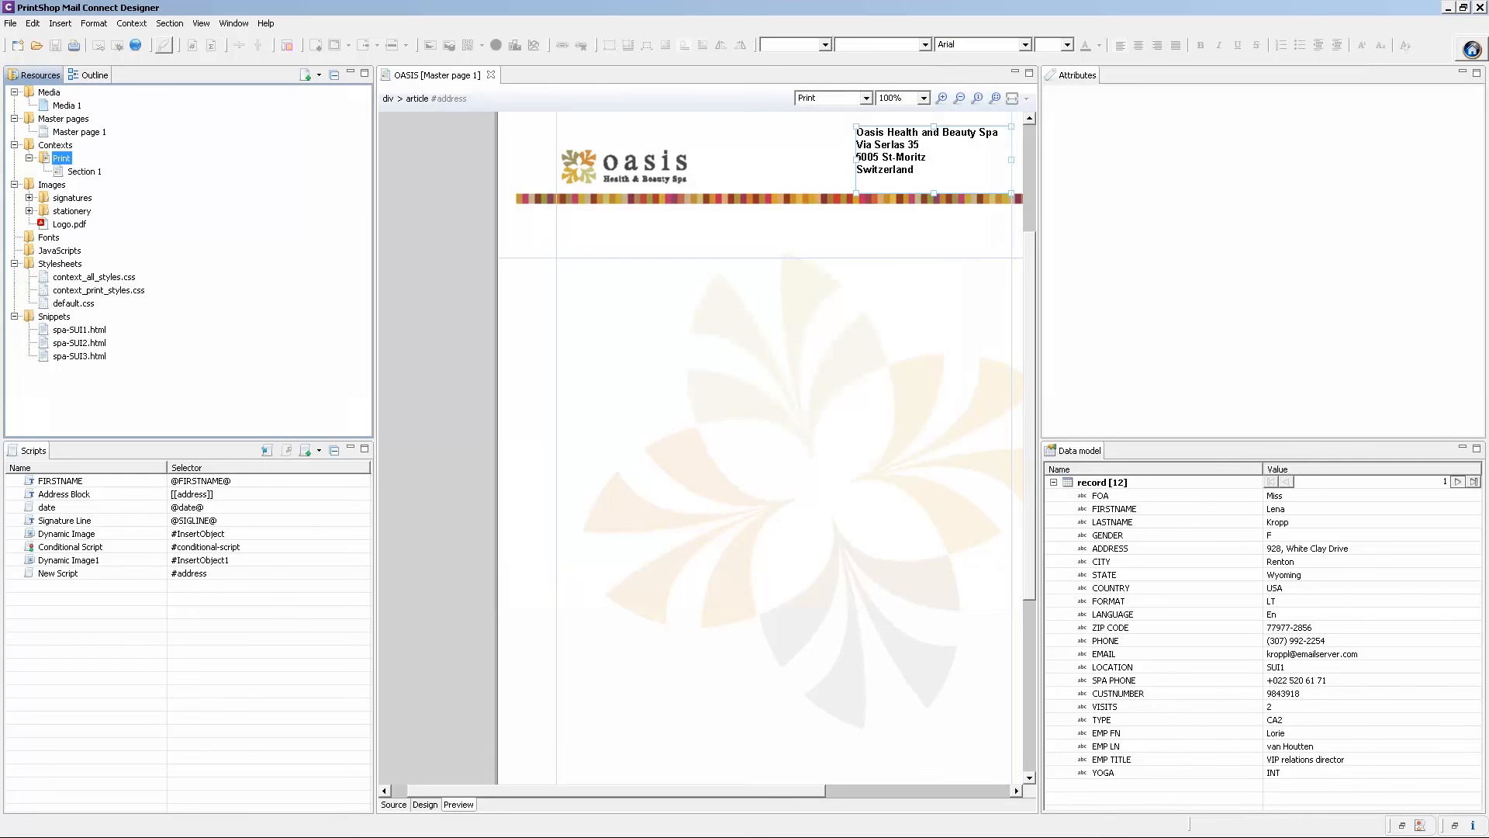